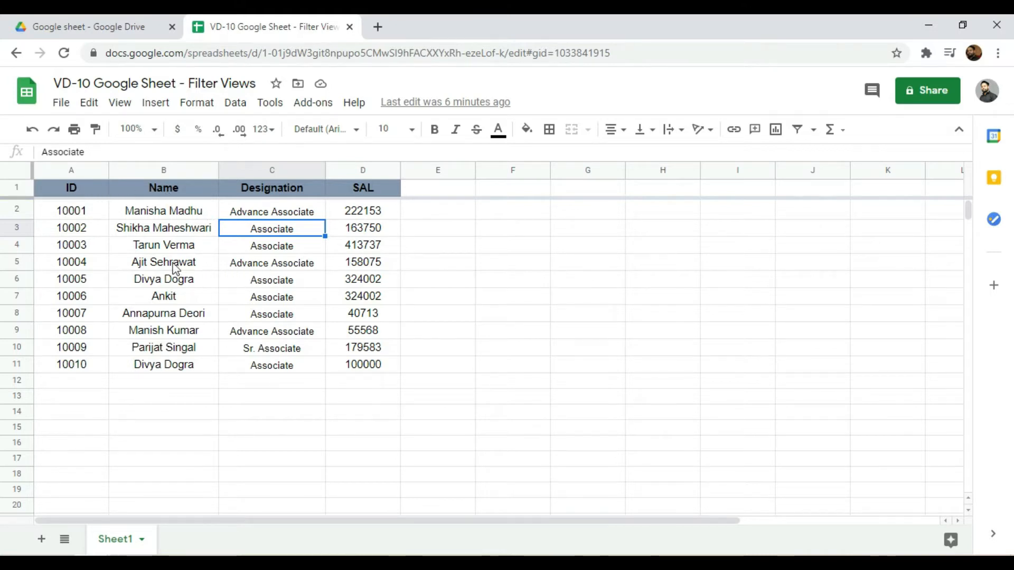
# Turn on a filter for the employee table and filter the Designation column to show only Associate
pyautogui.click(64, 191)
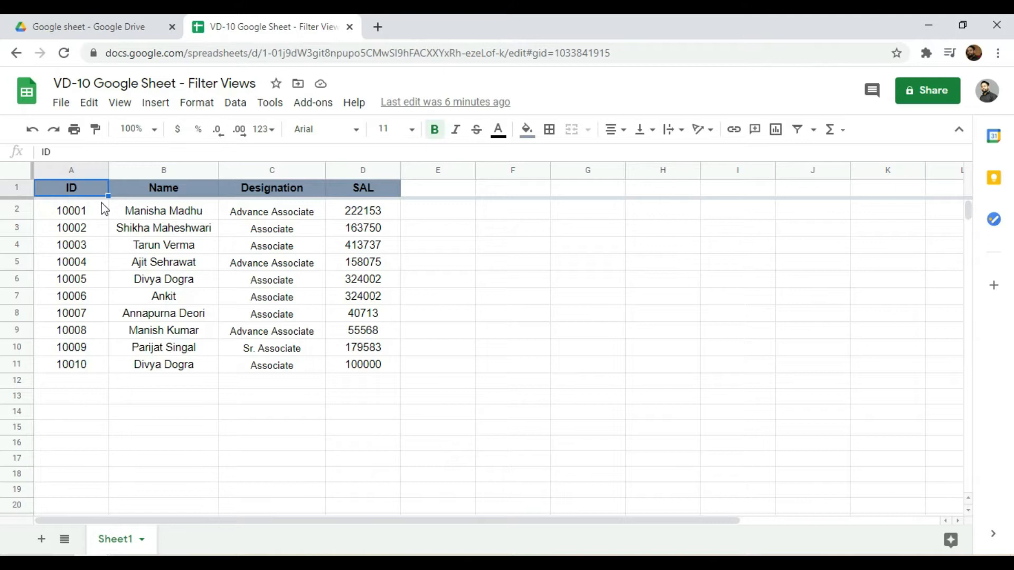
pyautogui.click(798, 130)
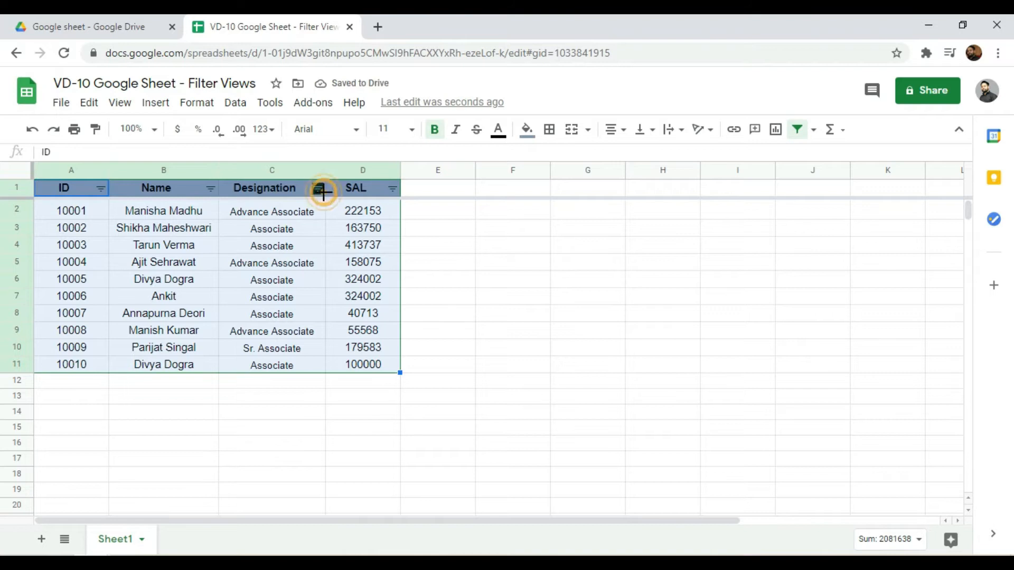
pyautogui.click(319, 189)
pyautogui.click(172, 373)
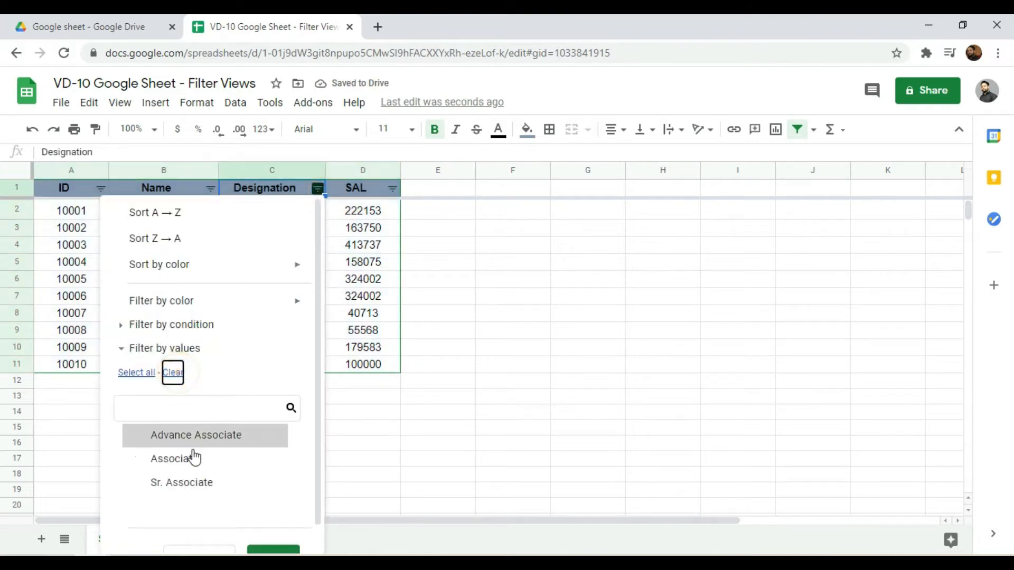
pyautogui.click(193, 460)
pyautogui.scroll(-1, 271, 544)
pyautogui.click(279, 539)
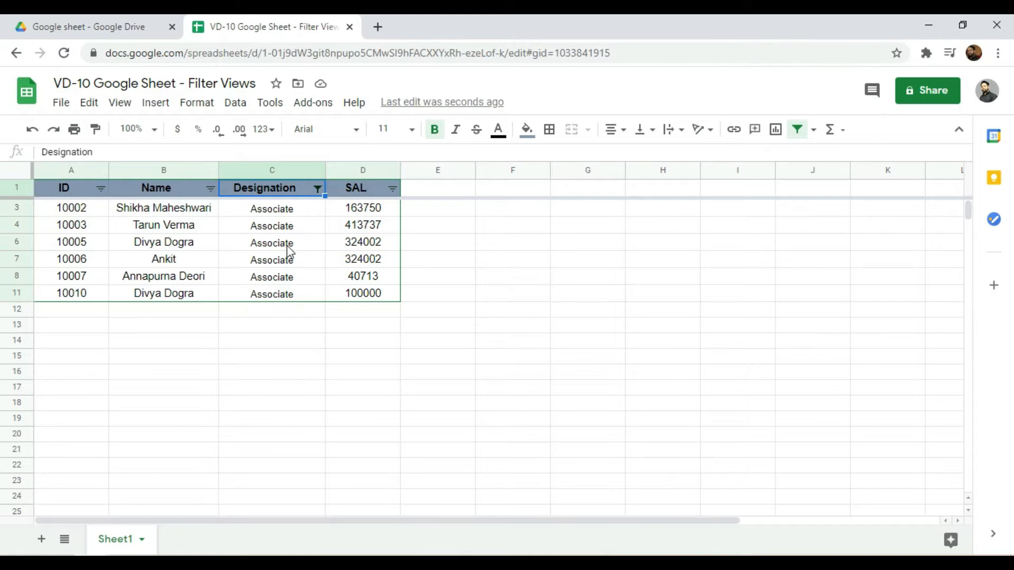
# Remove the regular filter from the employee table
pyautogui.click(798, 130)
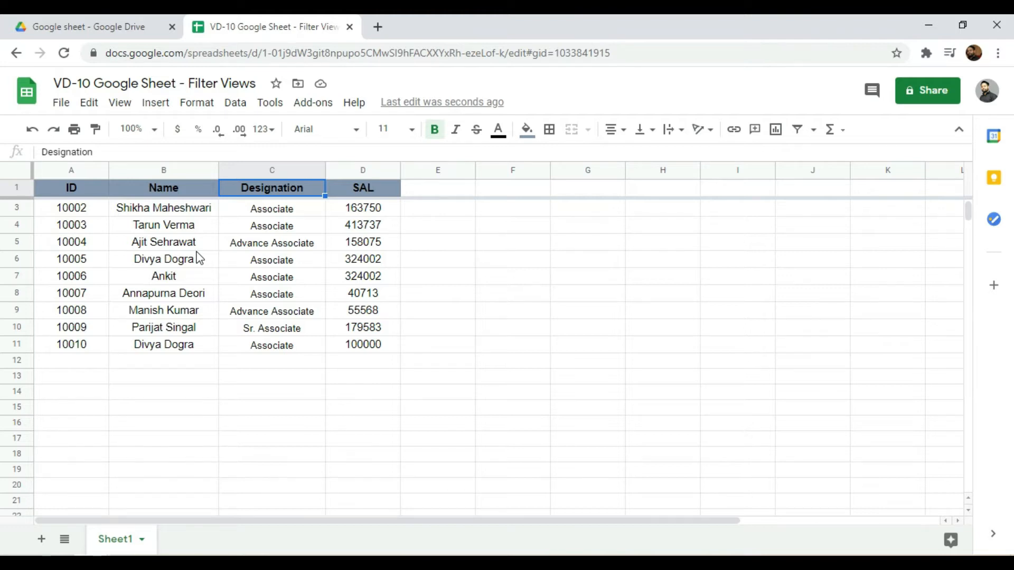
pyautogui.moveTo(71, 192); pyautogui.dragTo(355, 373)
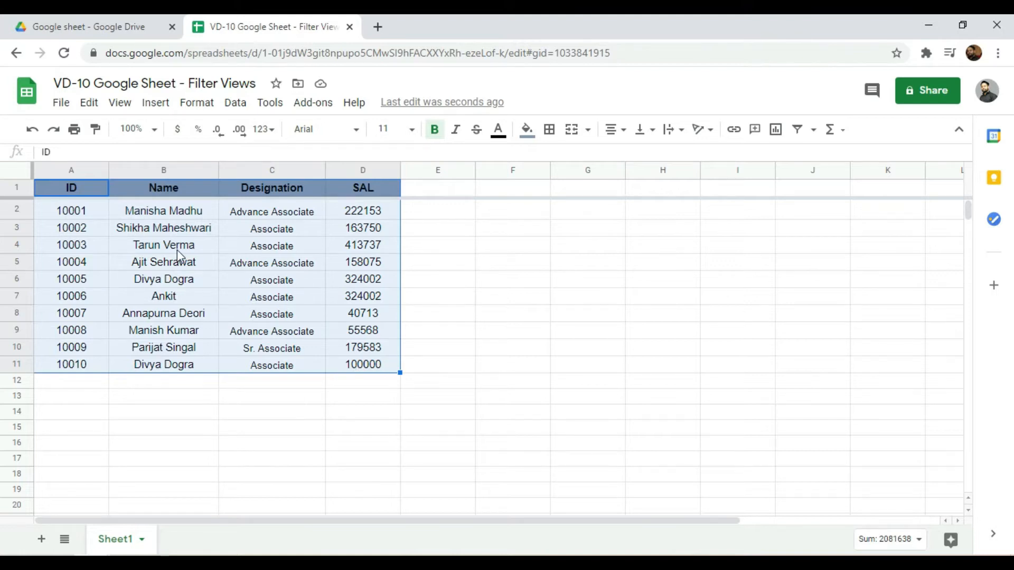
pyautogui.click(248, 261)
# Create a new filter view for the employee table and name it "Des-Associate"
pyautogui.click(71, 189)
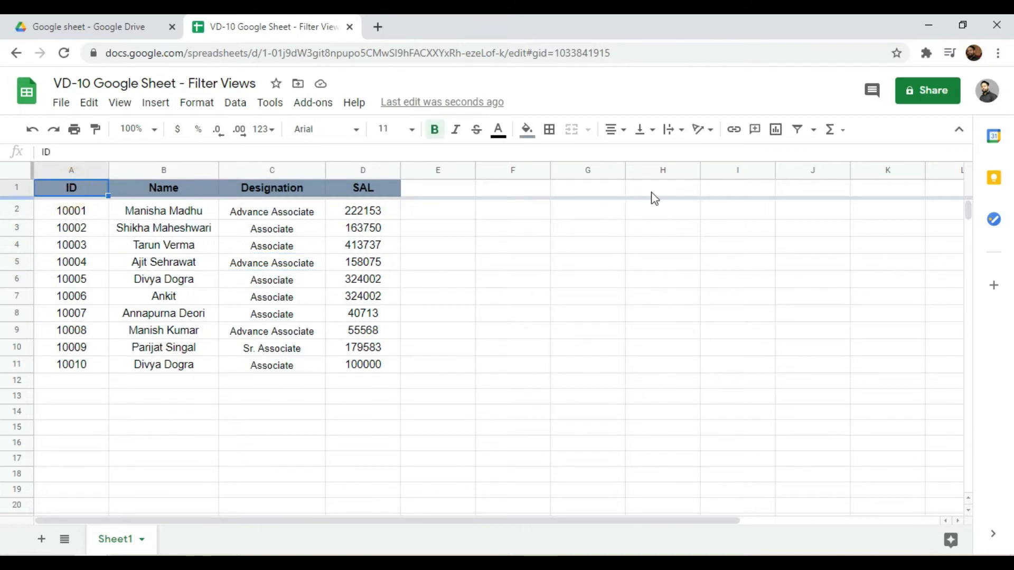
pyautogui.click(813, 131)
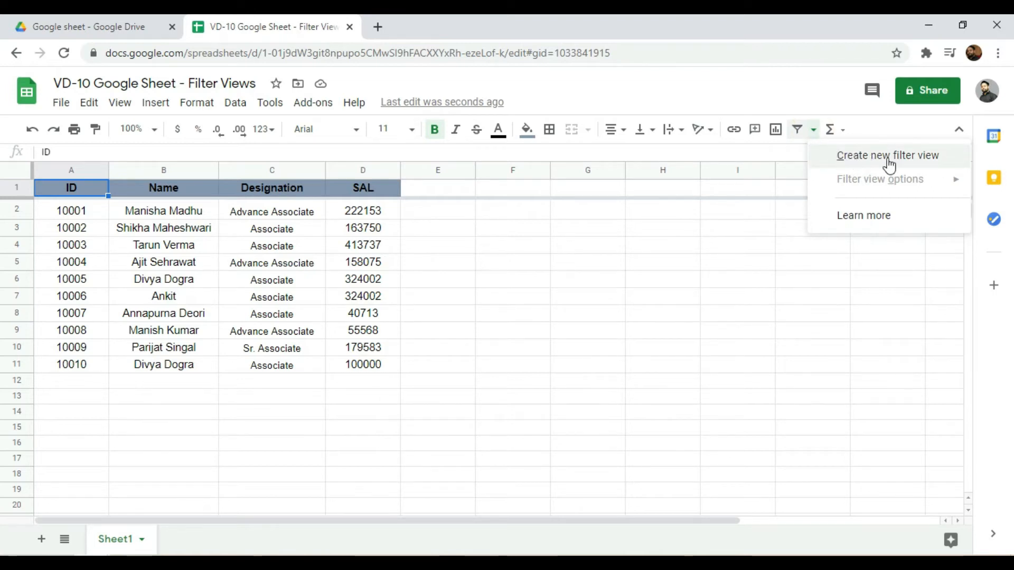
pyautogui.click(907, 156)
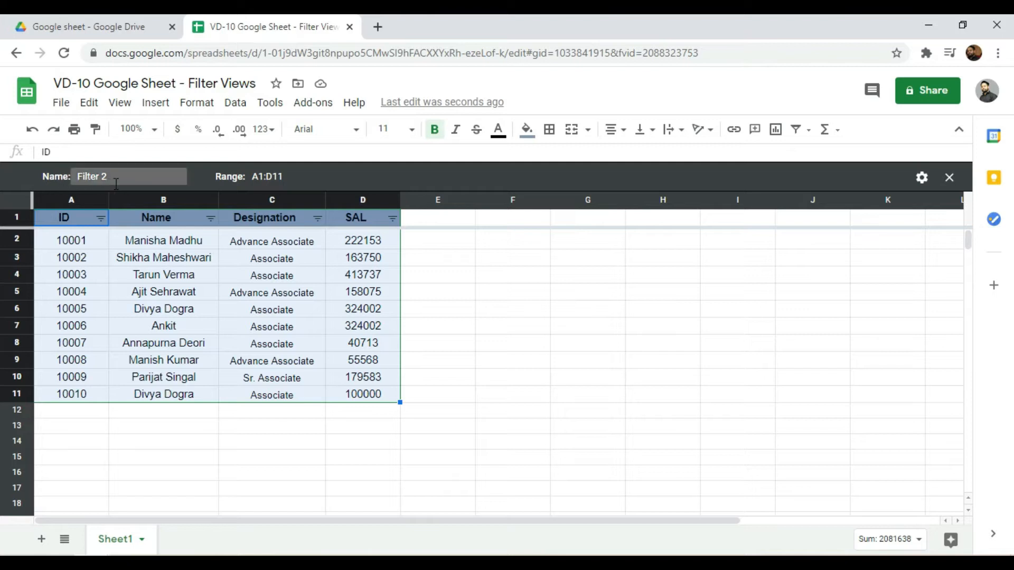
pyautogui.moveTo(127, 178); pyautogui.dragTo(77, 175)
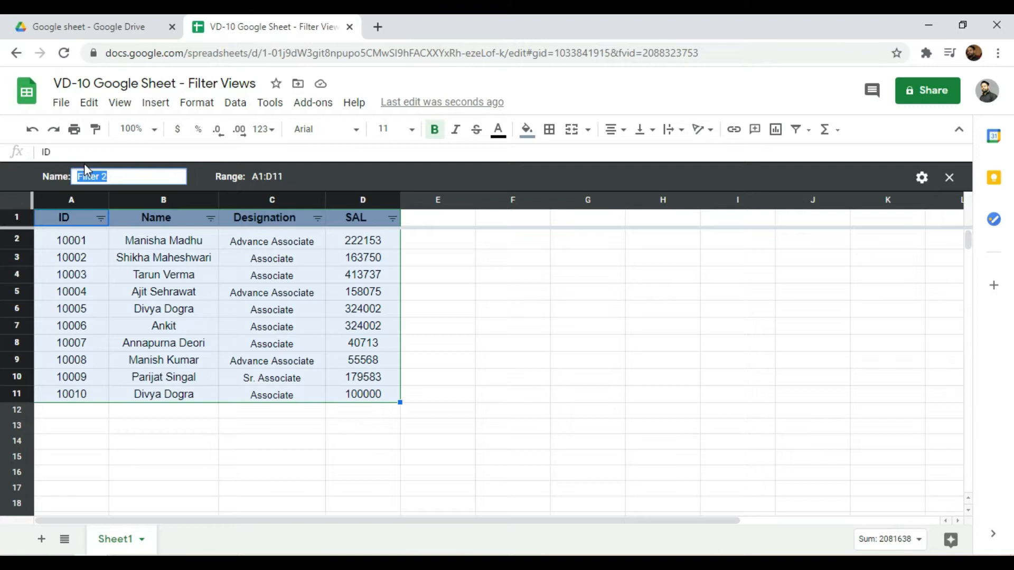
pyautogui.write('Se')
pyautogui.write('s:Asso')
pyautogui.write('ciate')
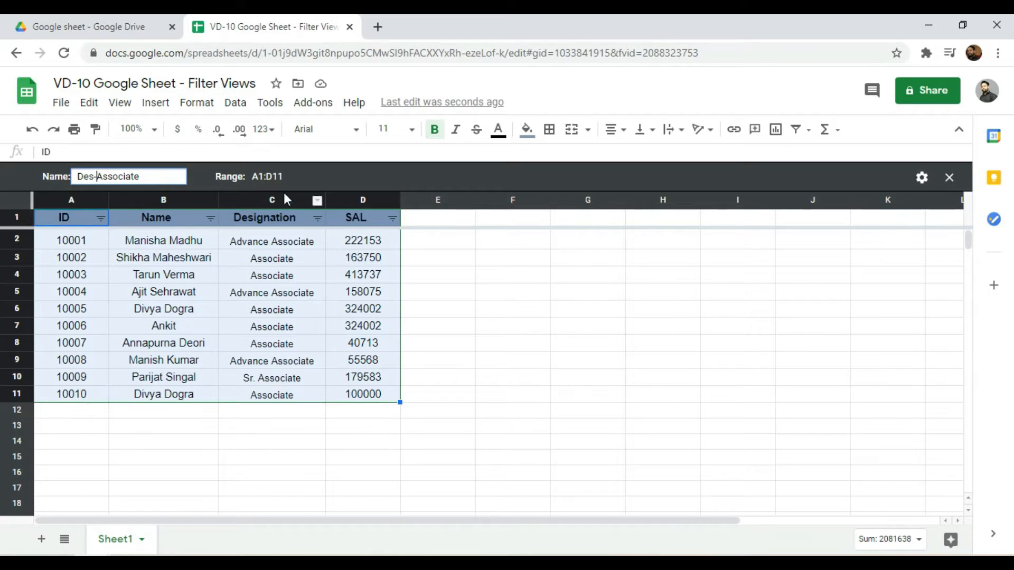
# Extend the filter view's range to A1:D20 and check its new extent below the data
pyautogui.click(293, 177)
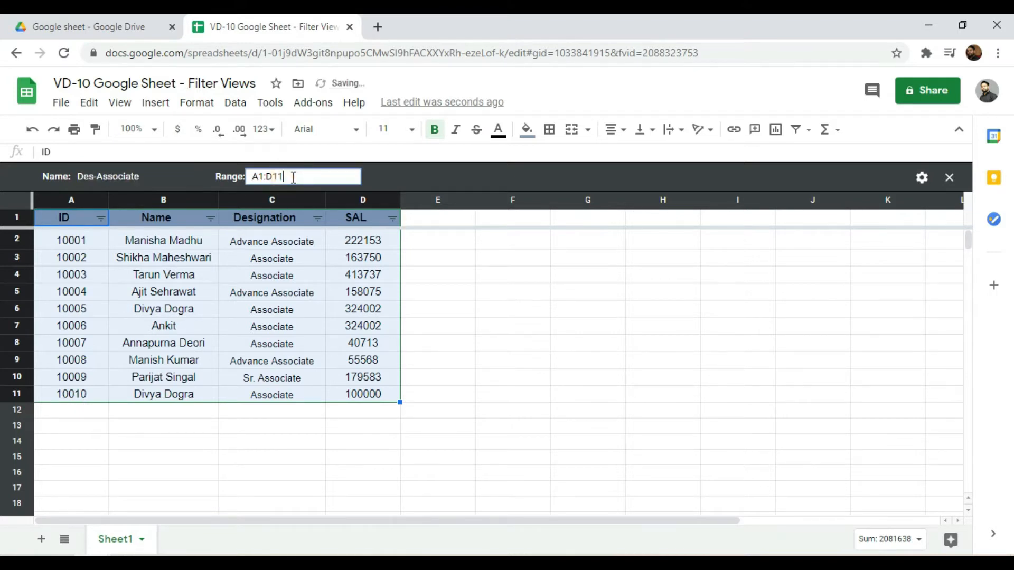
pyautogui.press('BackSpace')
pyautogui.press('BackSpace')
pyautogui.write('20')
pyautogui.click(402, 172)
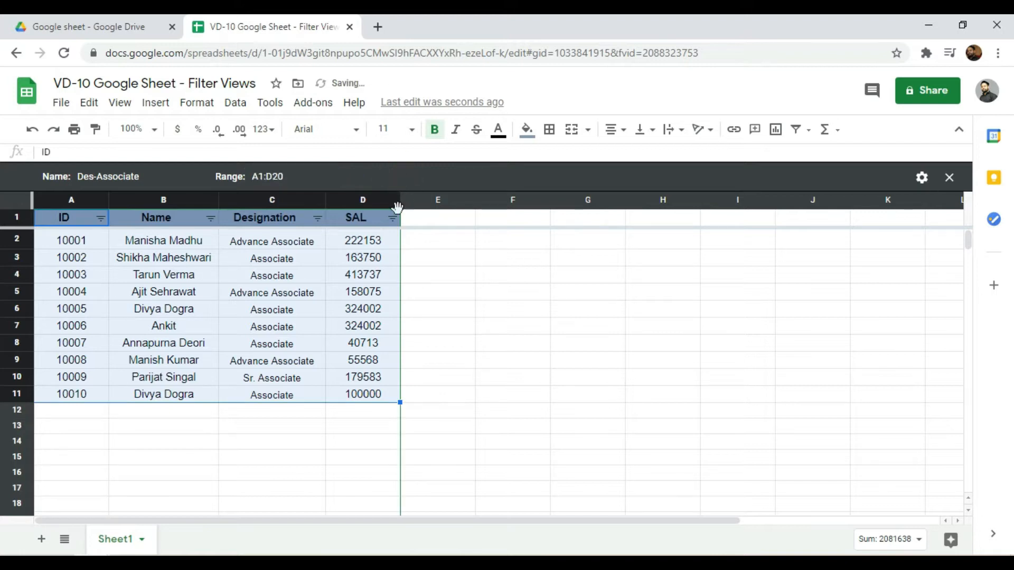
pyautogui.scroll(-2, 272, 478)
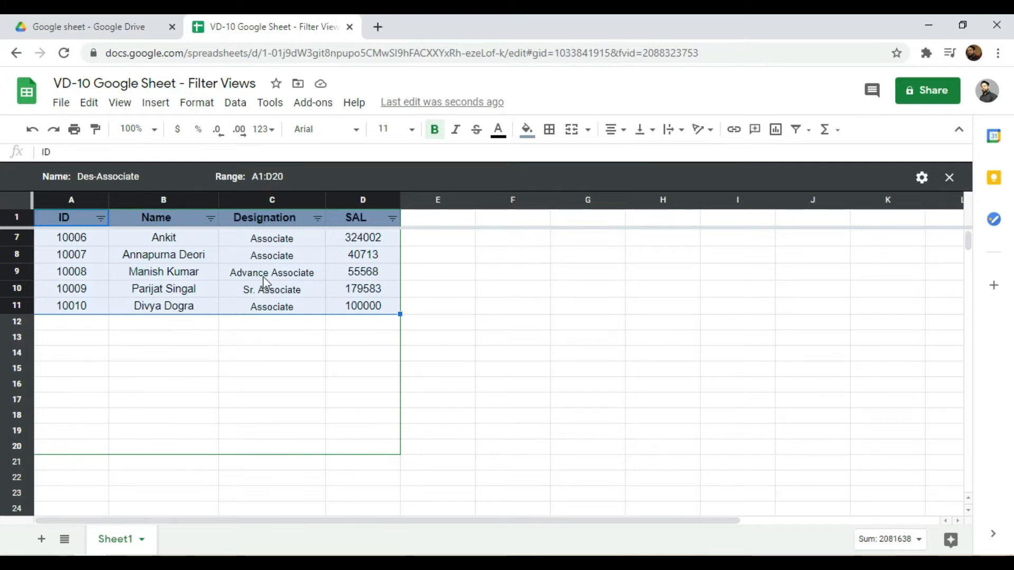
pyautogui.scroll(2, 263, 277)
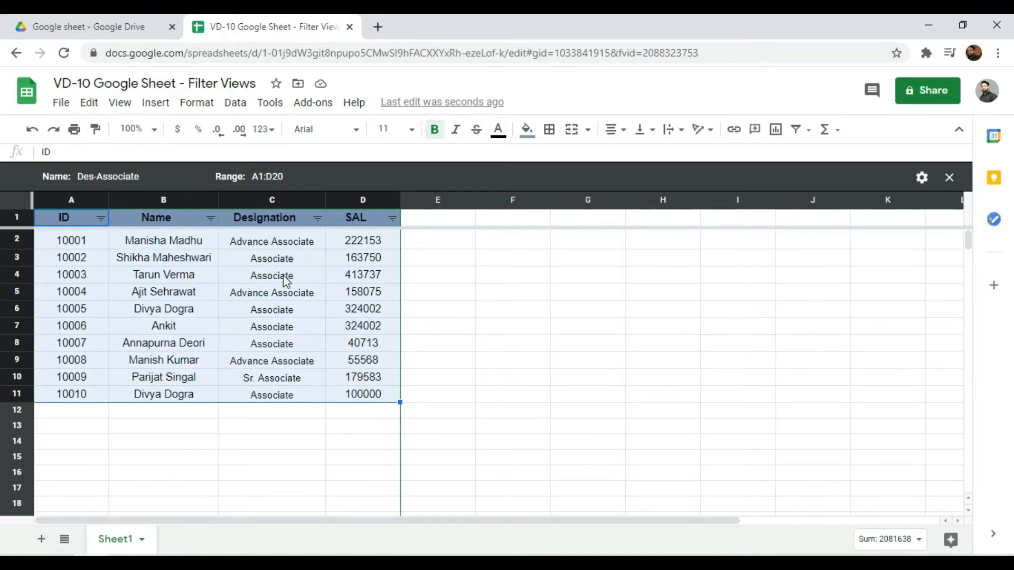
# Filter the Designation column in the filter view by the condition Text is exactly "Associate"
pyautogui.click(317, 219)
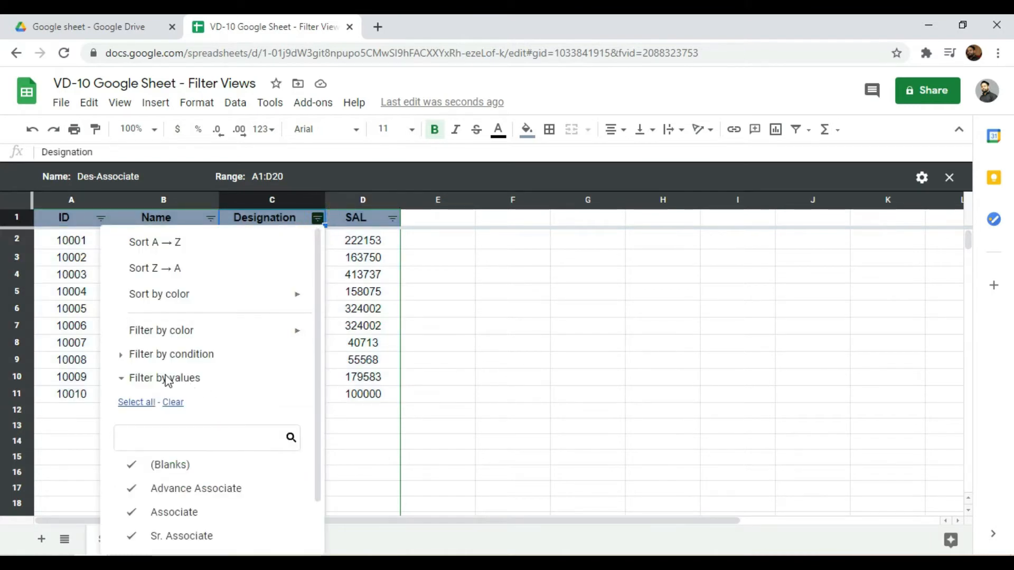
pyautogui.click(189, 355)
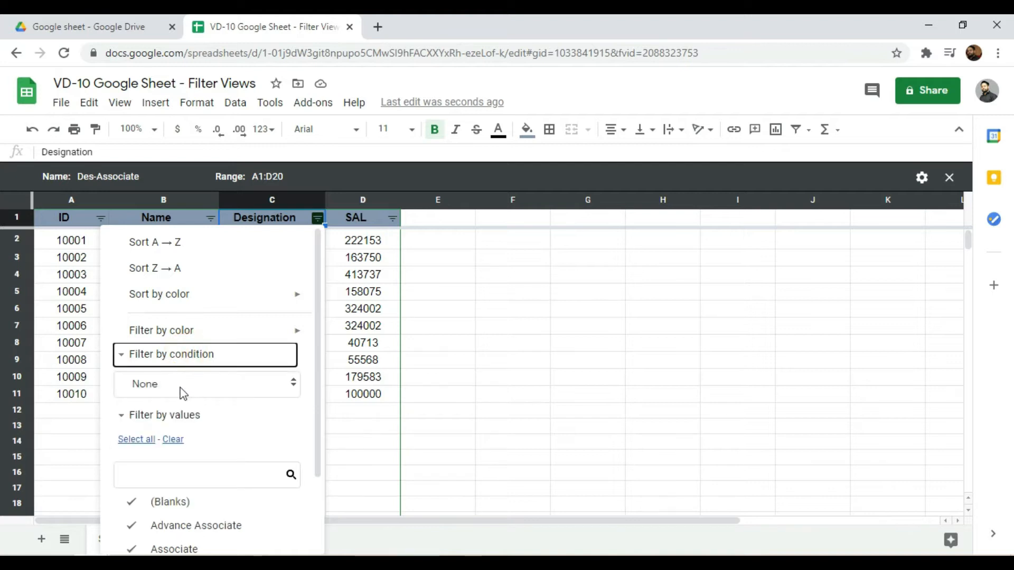
pyautogui.click(184, 390)
pyautogui.scroll(-2, 211, 478)
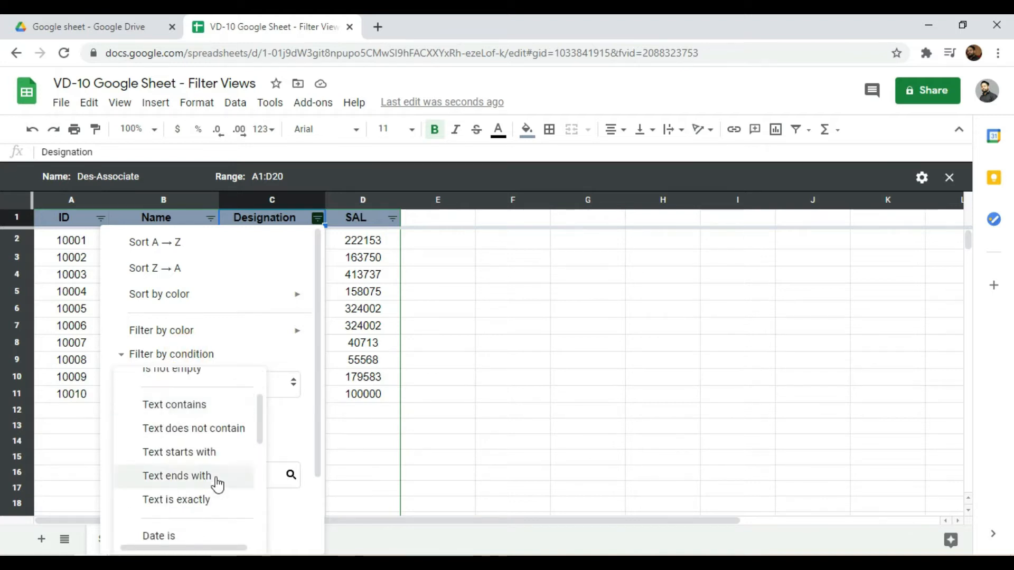
pyautogui.scroll(-1, 215, 487)
pyautogui.click(185, 429)
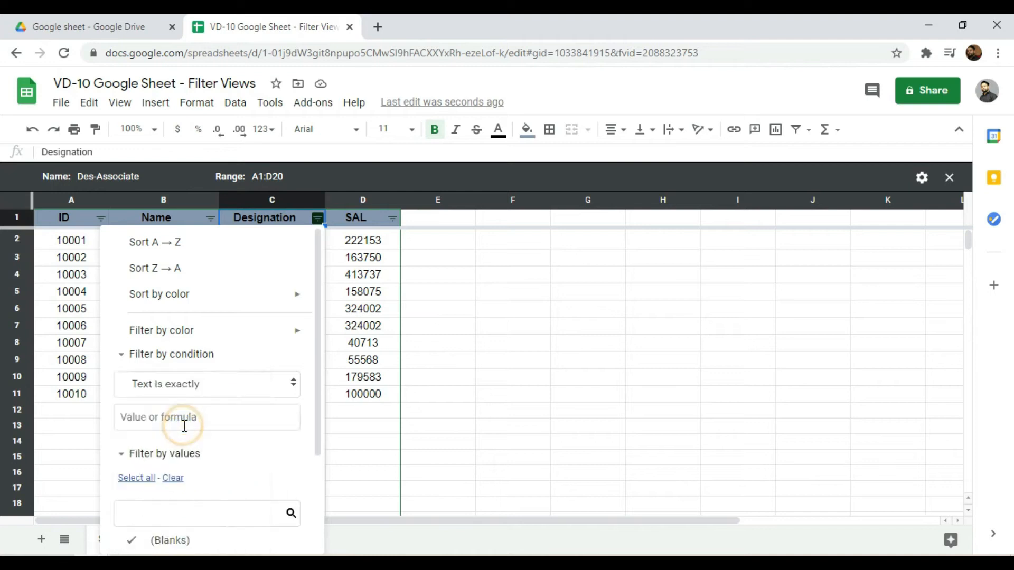
pyautogui.click(183, 414)
pyautogui.write('Associate')
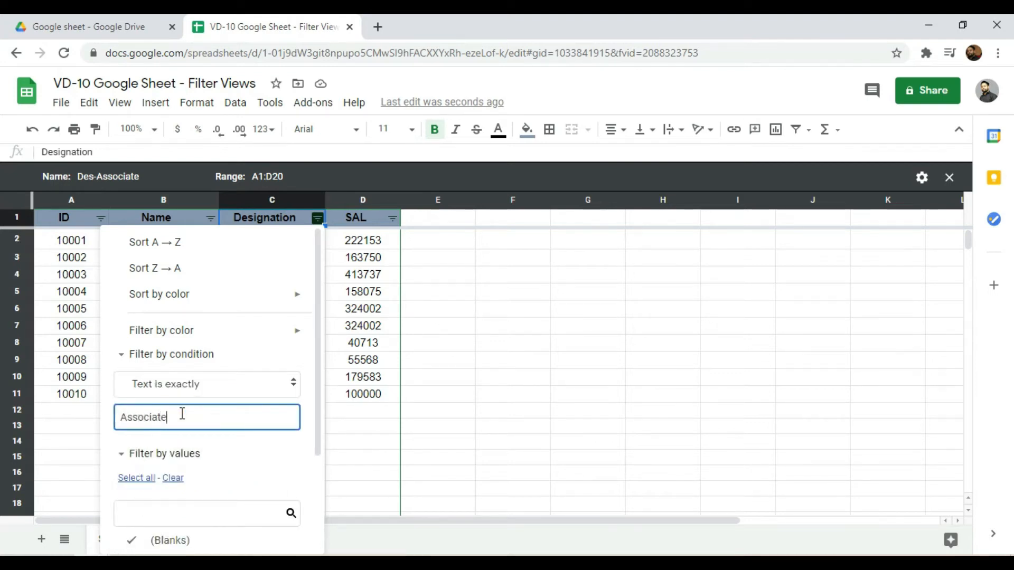
pyautogui.press('Tab')
pyautogui.scroll(-3, 186, 423)
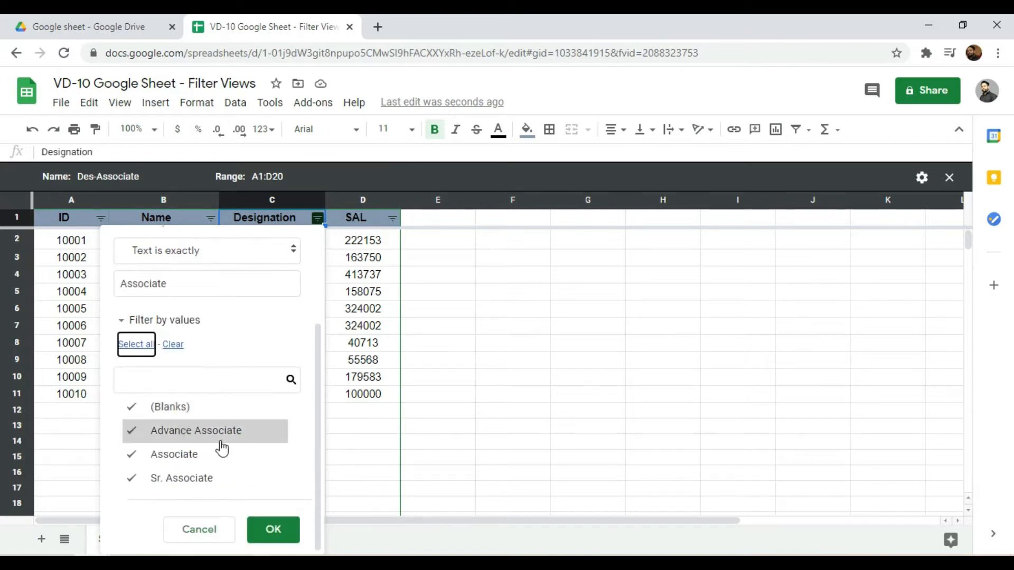
pyautogui.click(288, 535)
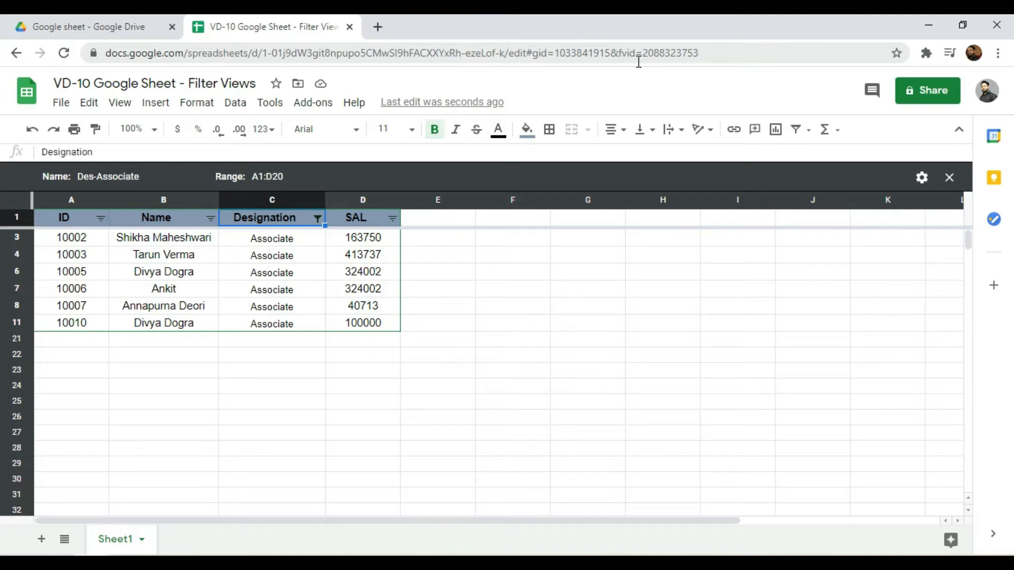
# Copy the filter view's URL and paste it into cell A1 of a new sheet
pyautogui.click(733, 57)
pyautogui.hotkey('ctrl', 'c')
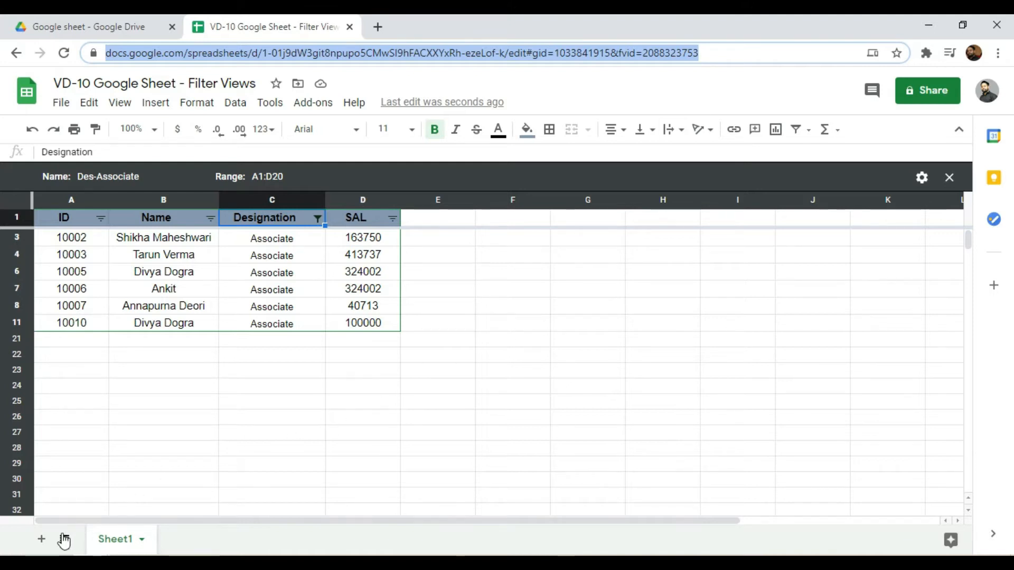
pyautogui.click(41, 539)
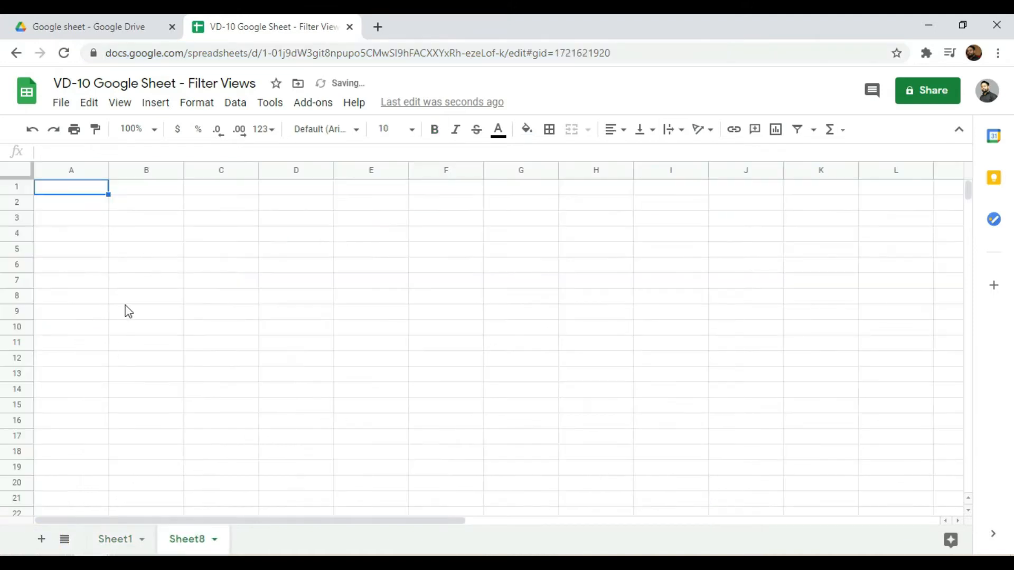
pyautogui.press('Return')
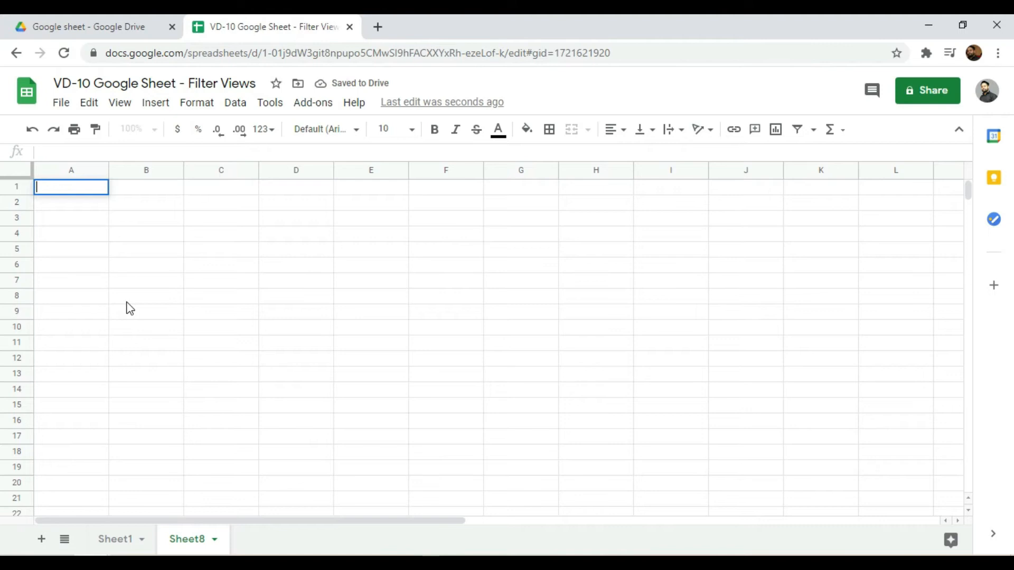
pyautogui.hotkey('ctrl', 'v')
pyautogui.press('Return')
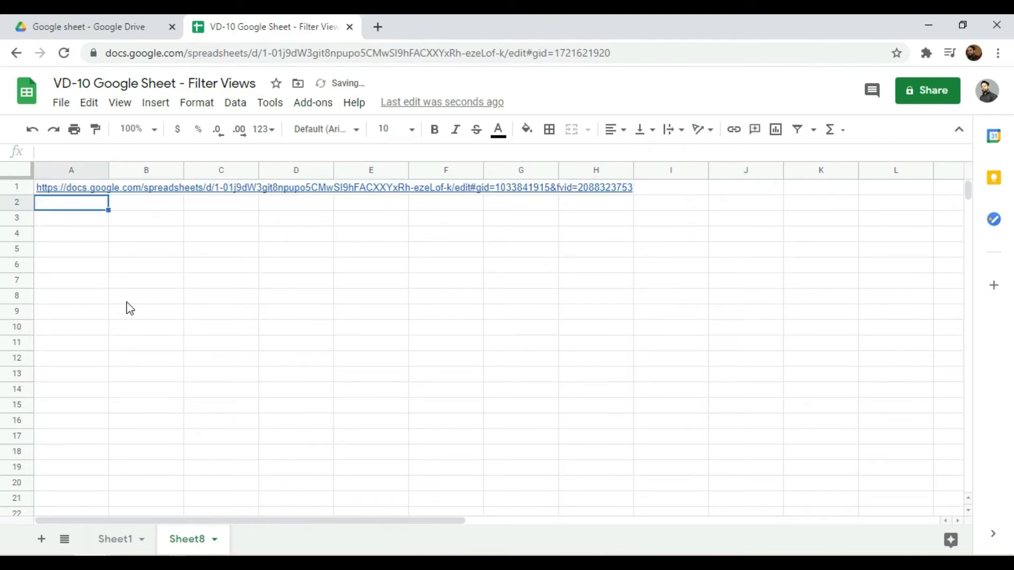
# Close the filter view on Sheet1, test reopening it through the link in cell A1 of the new sheet, and close it again
pyautogui.click(123, 540)
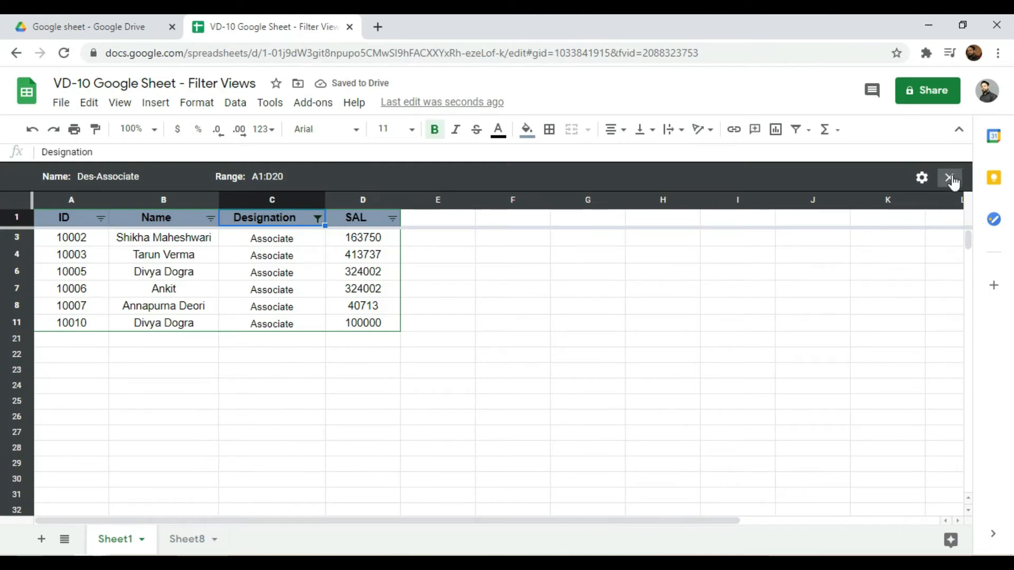
pyautogui.click(950, 179)
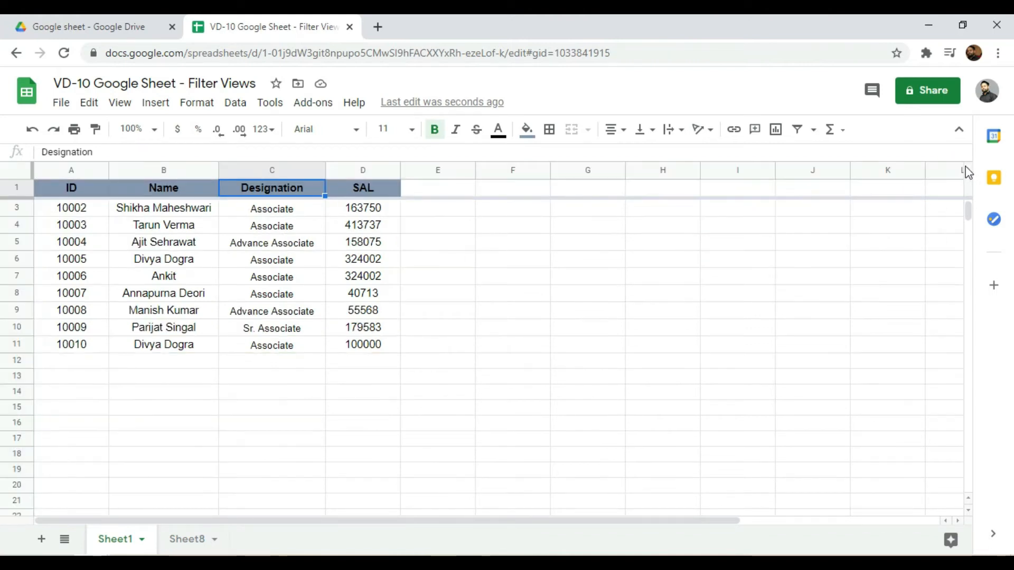
pyautogui.click(200, 543)
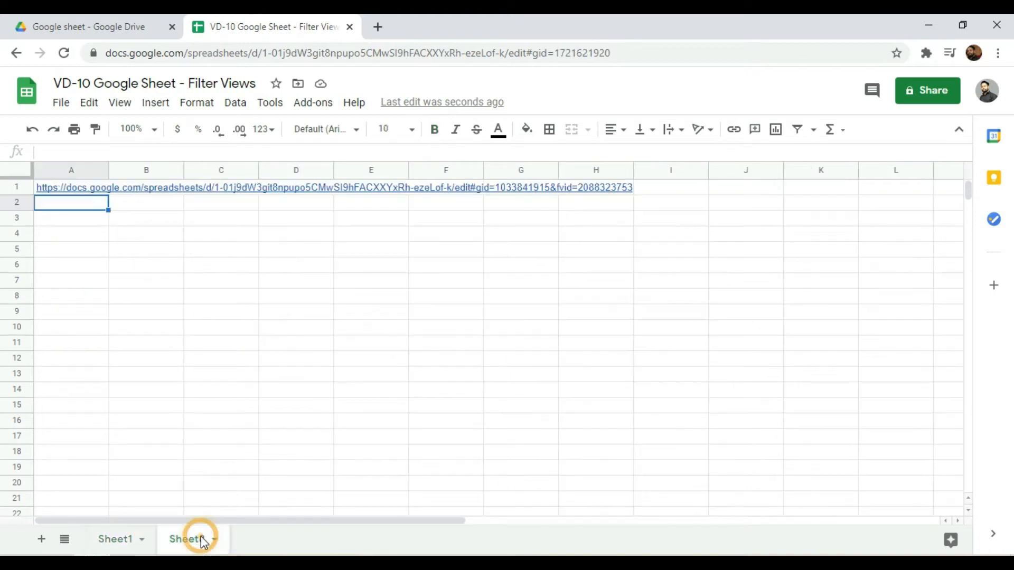
pyautogui.click(86, 192)
pyautogui.click(97, 213)
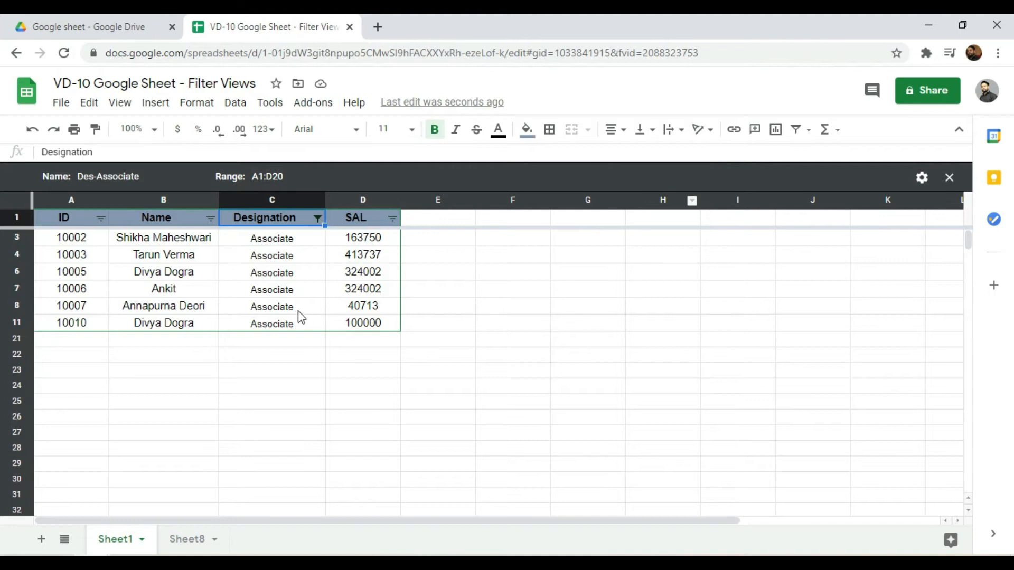
pyautogui.click(948, 178)
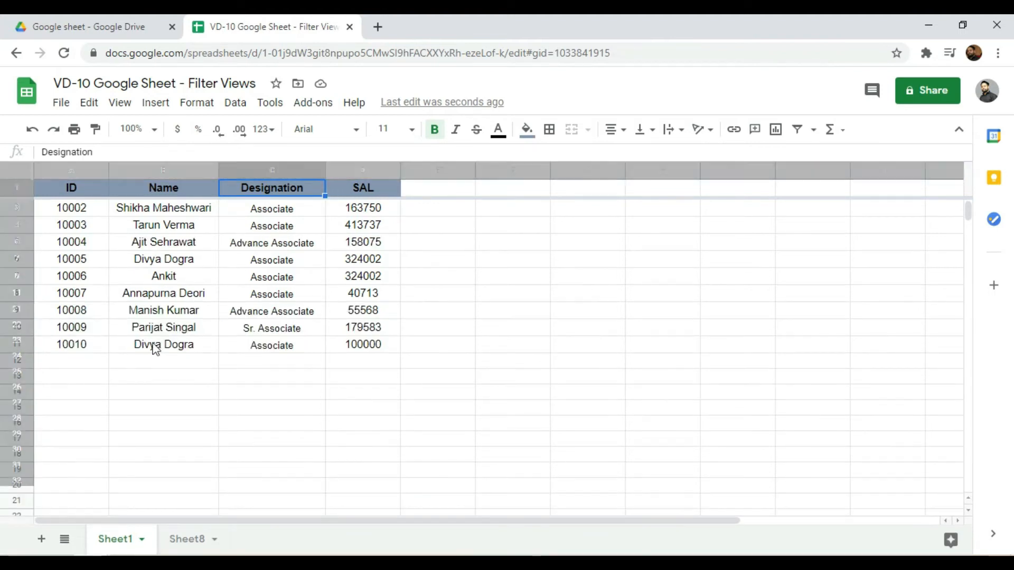
# Add a record in row 12 of Sheet1 with the next sequential ID, a first name, the designation Associate copied from C11, and salary 500000
pyautogui.click(75, 361)
pyautogui.write('10011')
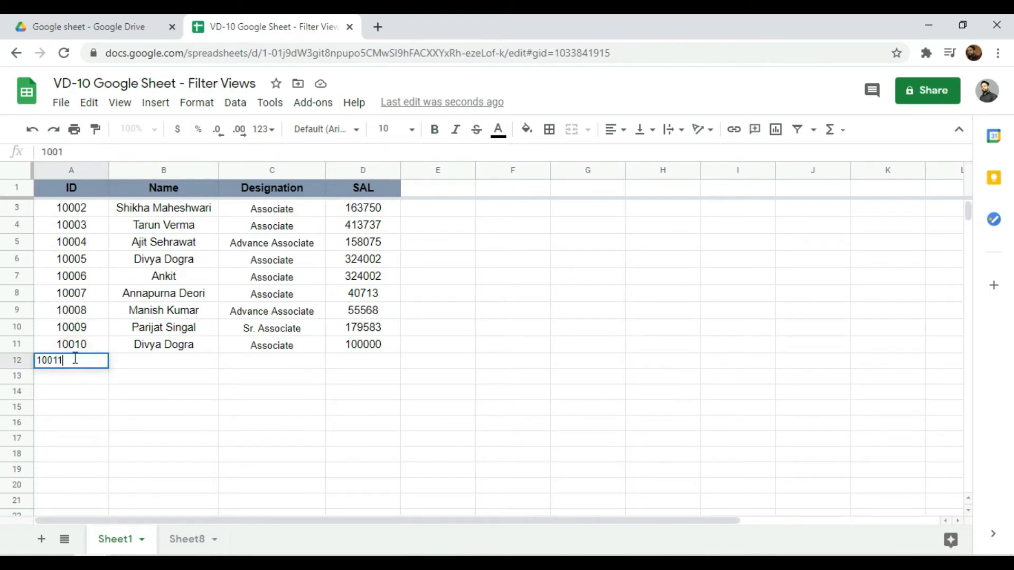
pyautogui.press('Tab')
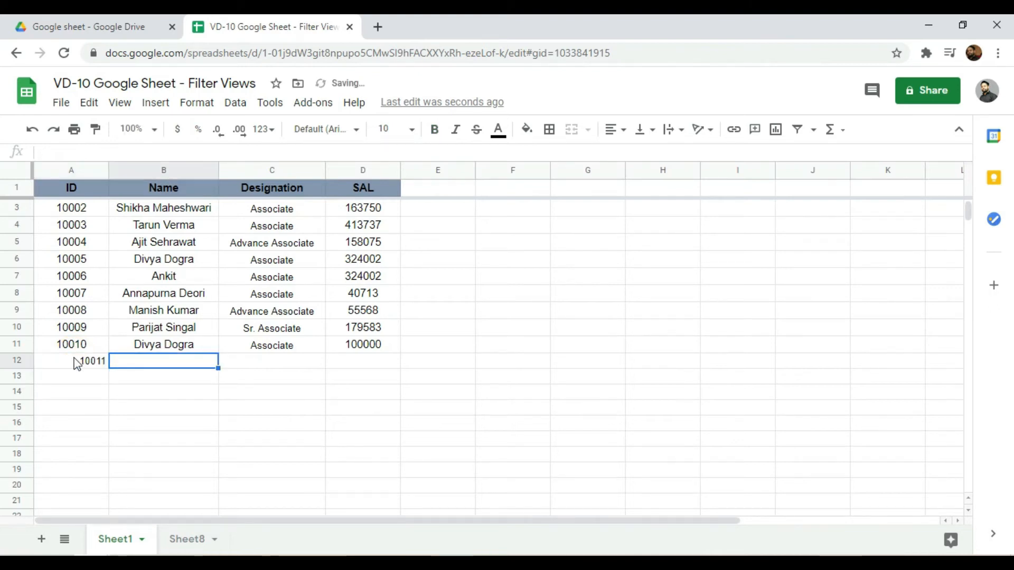
pyautogui.write('Amit')
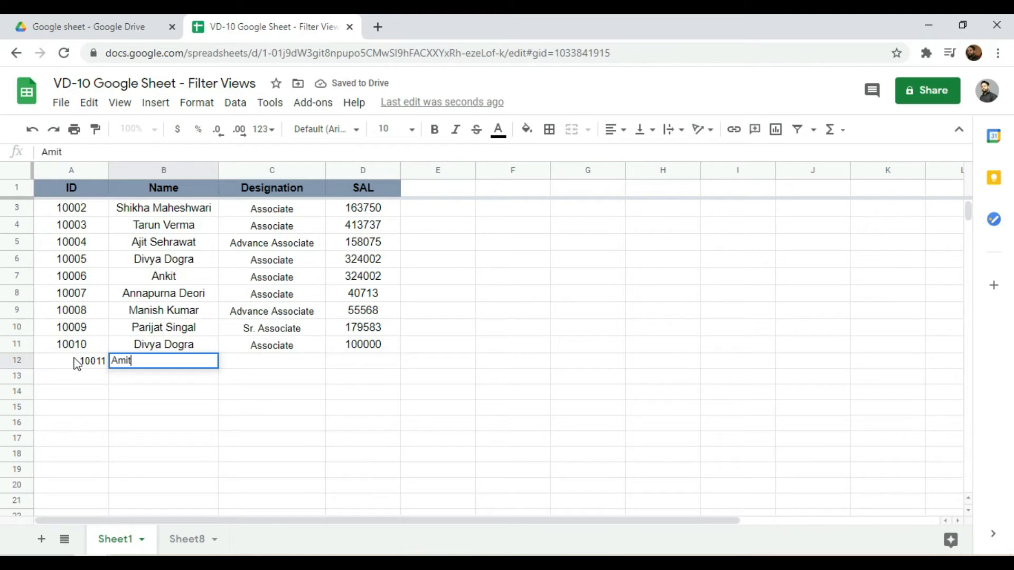
pyautogui.press('Tab')
pyautogui.press('Up')
pyautogui.hotkey('ctrl', 'c')
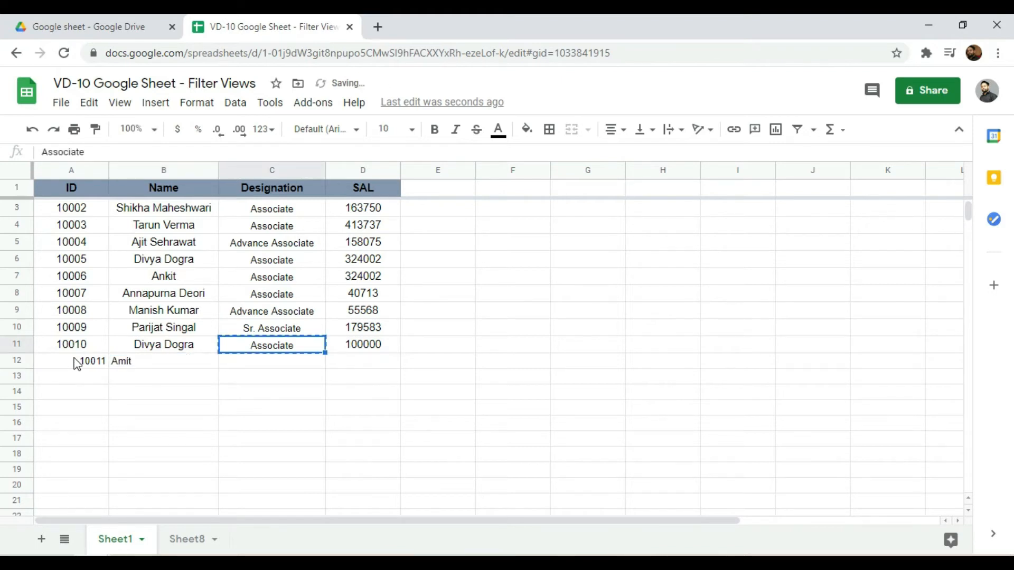
pyautogui.press('Down')
pyautogui.hotkey('ctrl', 'v')
pyautogui.press('Tab')
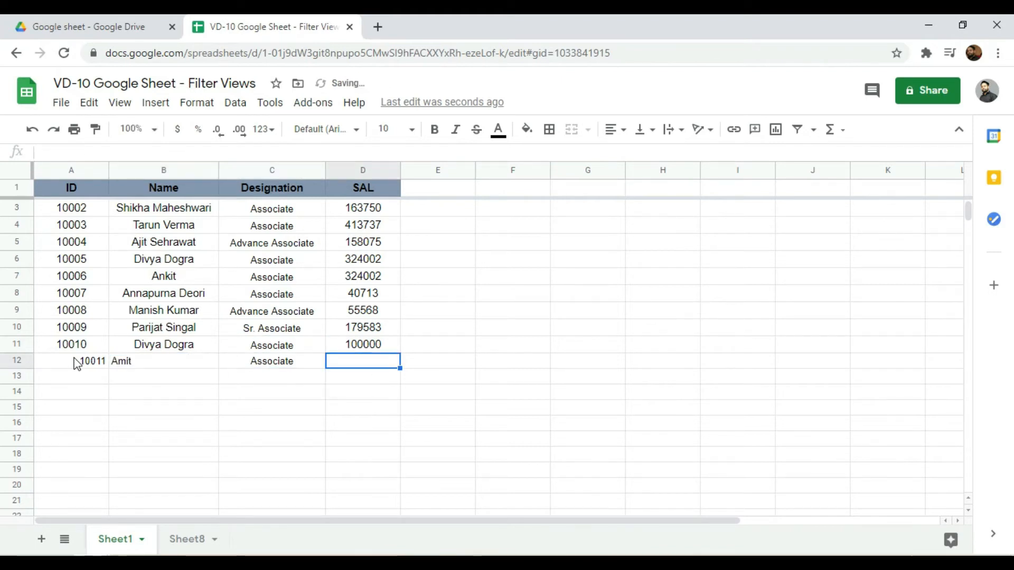
pyautogui.write('500000')
pyautogui.press('Return')
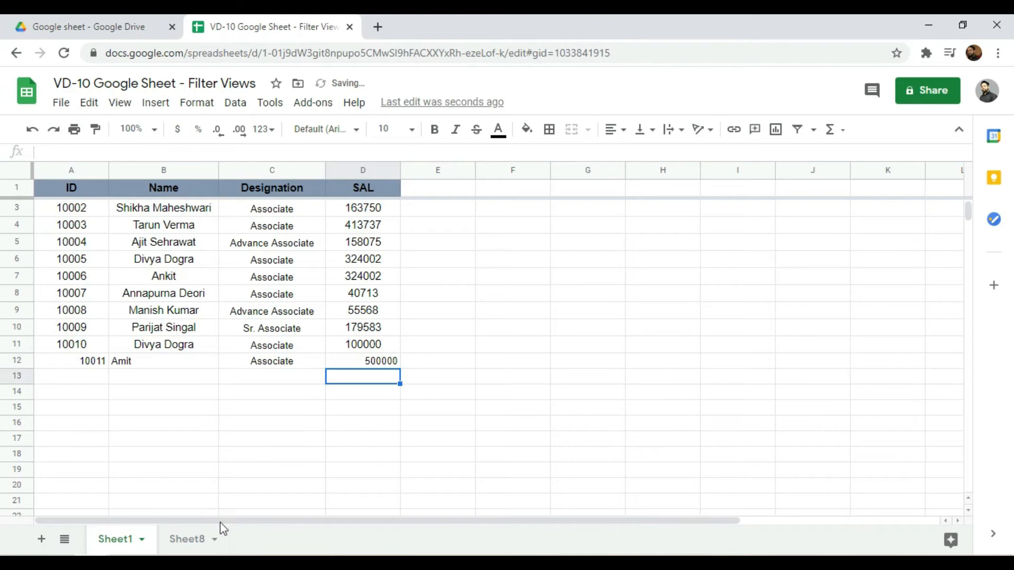
# Open the filter view through the link in cell A1 of Sheet8 to check the row 12 record
pyautogui.click(204, 542)
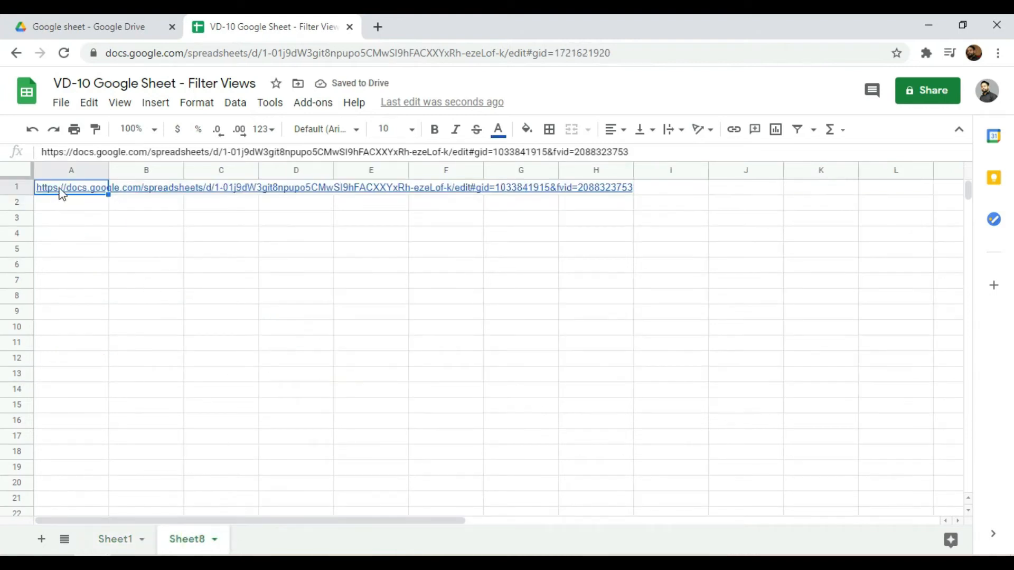
pyautogui.moveTo(58, 190)
pyautogui.click(93, 212)
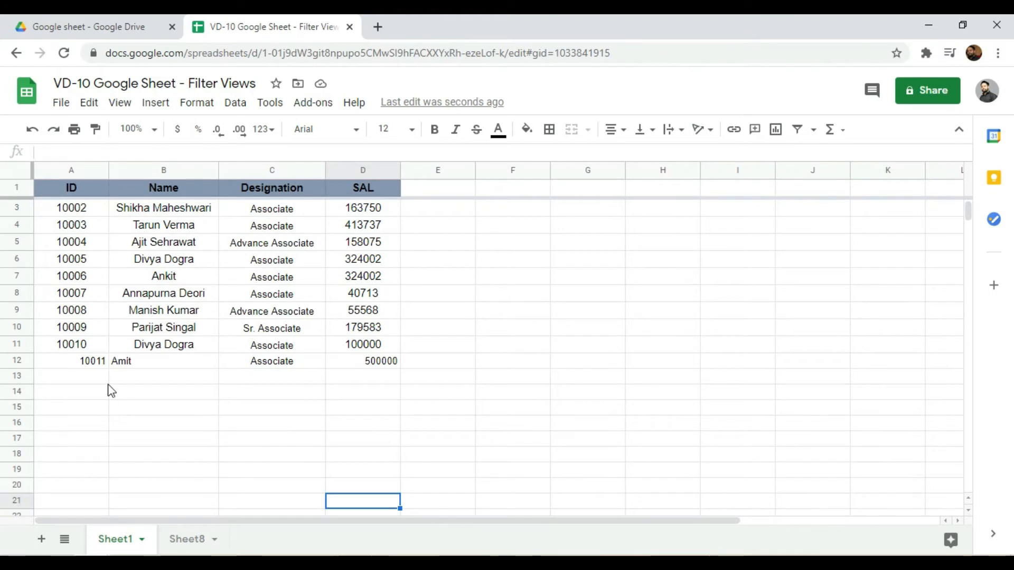
# Start another record in row 13 of Sheet1 with the next sequential ID and a first name
pyautogui.click(93, 375)
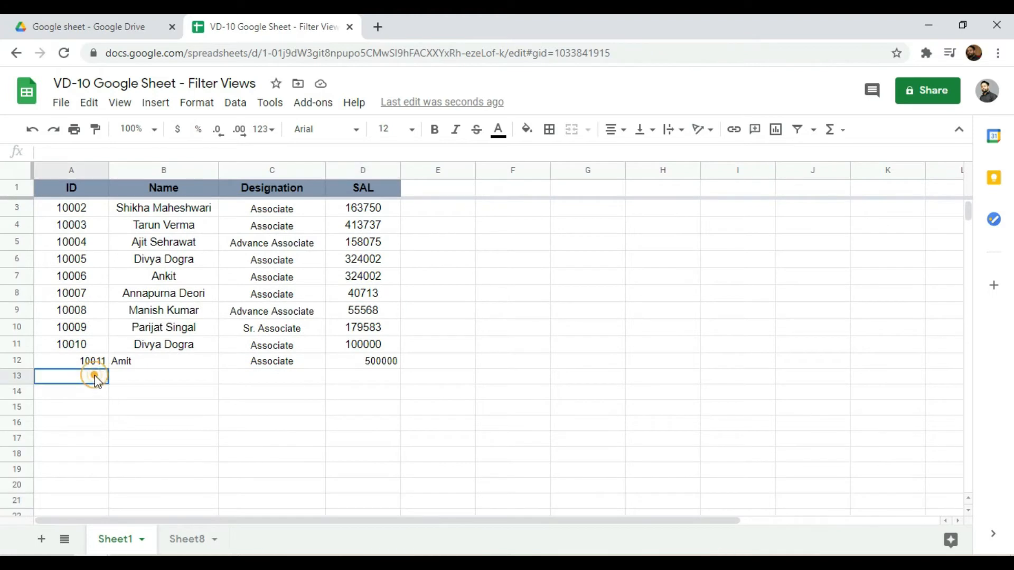
pyautogui.write('10012')
pyautogui.press('Tab')
pyautogui.write('ankit')
pyautogui.press('Tab')
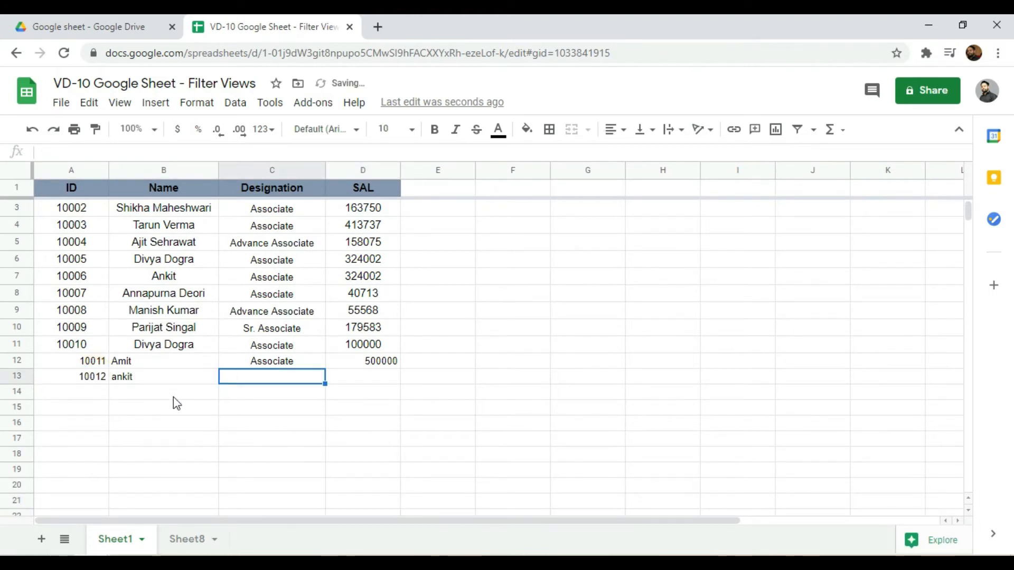
# Copy the designation Advance Associate from C9 into C13 and enter 50000 as the salary in D13
pyautogui.press('Up')
pyautogui.press('Up')
pyautogui.press('Up')
pyautogui.press('Up')
pyautogui.hotkey('ctrl', 'c')
pyautogui.press('Down')
pyautogui.press('Down')
pyautogui.press('Down')
pyautogui.press('Down')
pyautogui.hotkey('ctrl', 'v')
pyautogui.press('Tab')
pyautogui.write('50000')
pyautogui.press('Return')
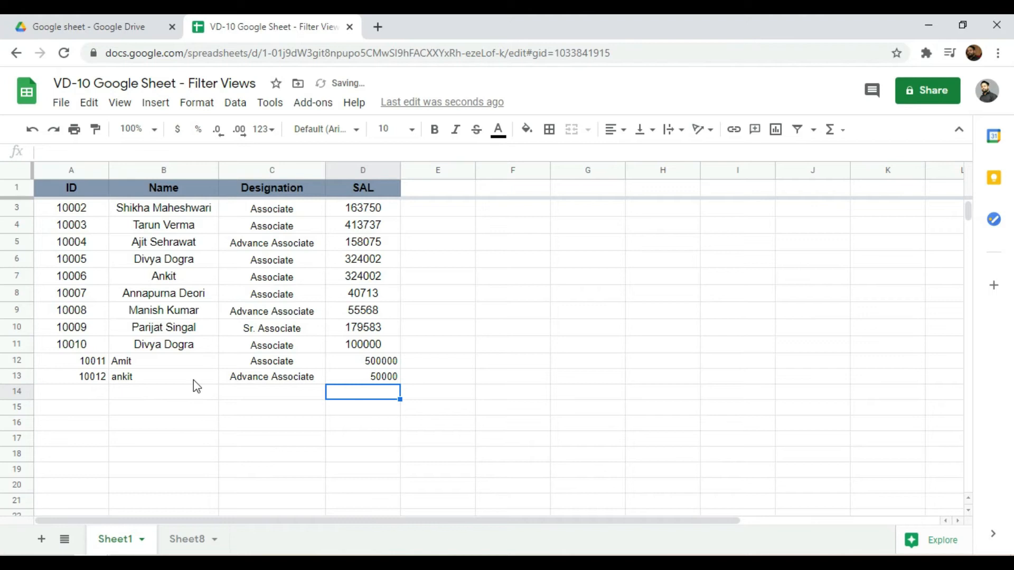
# Reopen the filter view through the link in cell A1 of Sheet8 to check how it handles the Advance Associate record
pyautogui.click(188, 540)
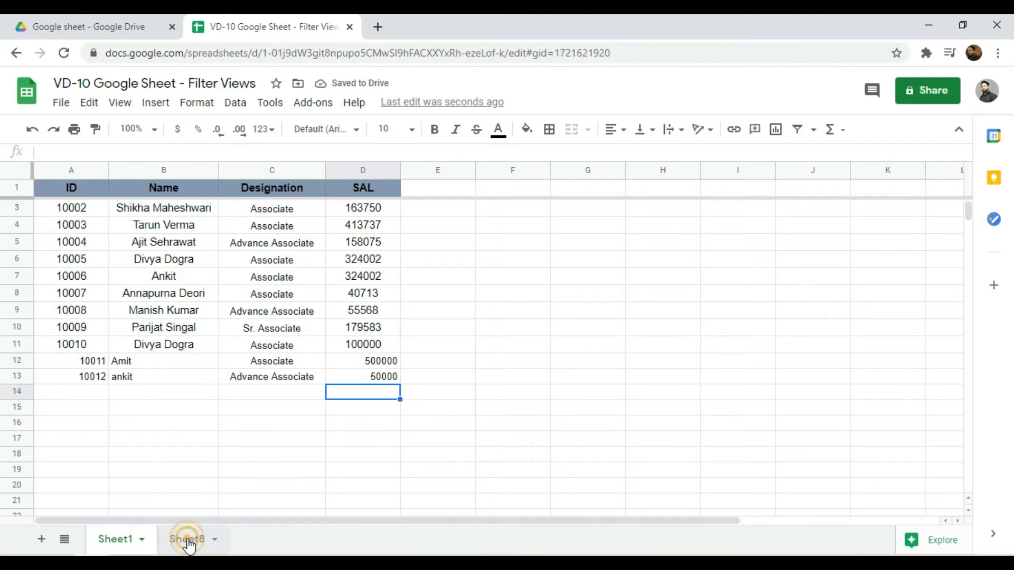
pyautogui.click(67, 189)
pyautogui.click(90, 213)
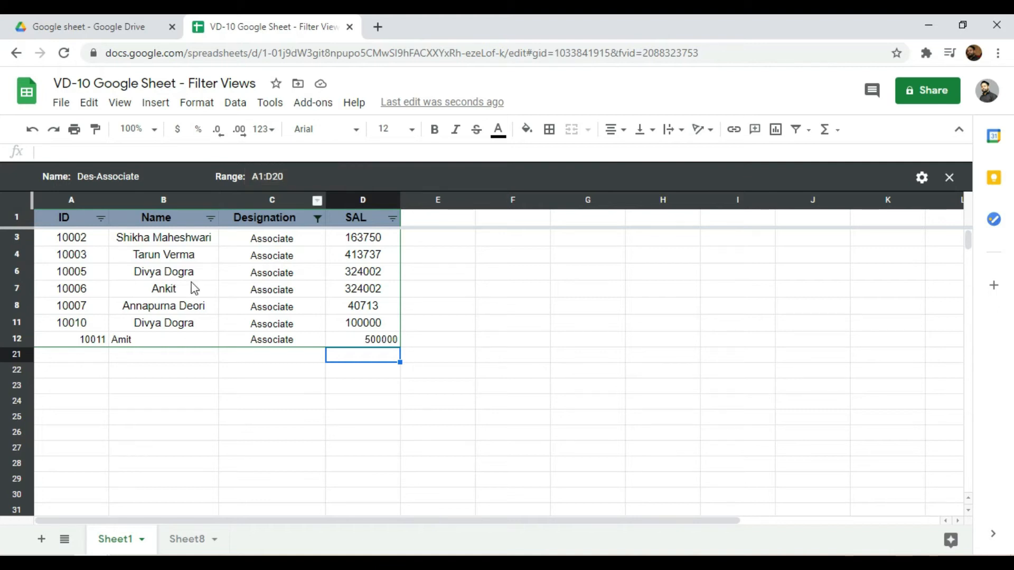
# Extend the Des-Associate filter view's range to A1:D30 and close the view
pyautogui.click(305, 176)
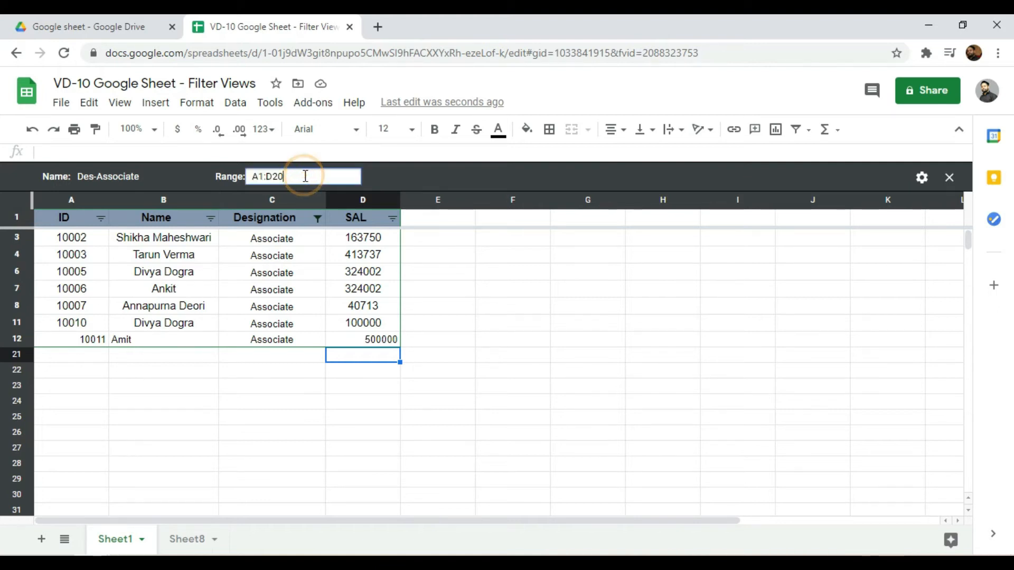
pyautogui.press('BackSpace')
pyautogui.press('BackSpace')
pyautogui.write('30')
pyautogui.press('Return')
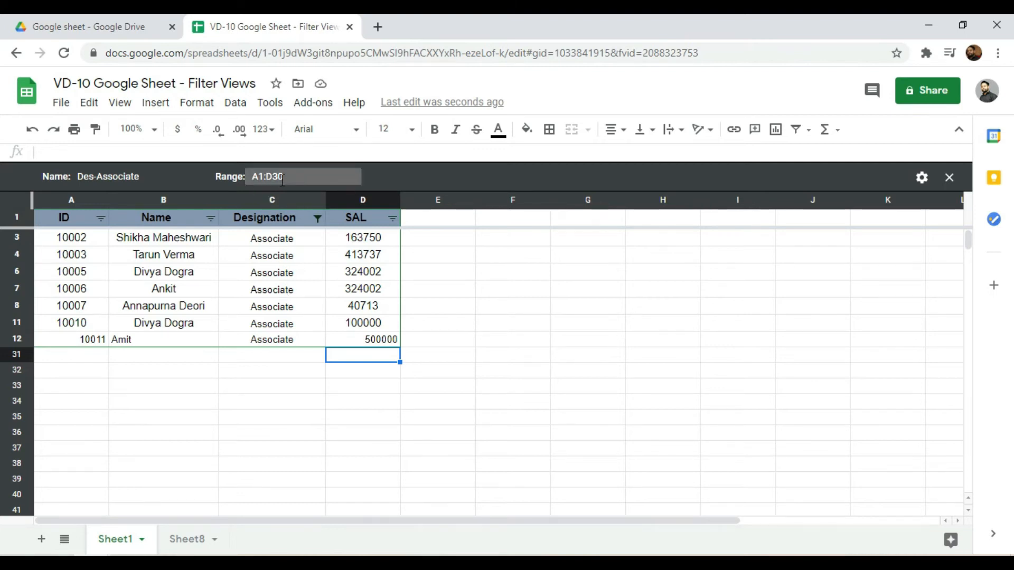
pyautogui.click(949, 178)
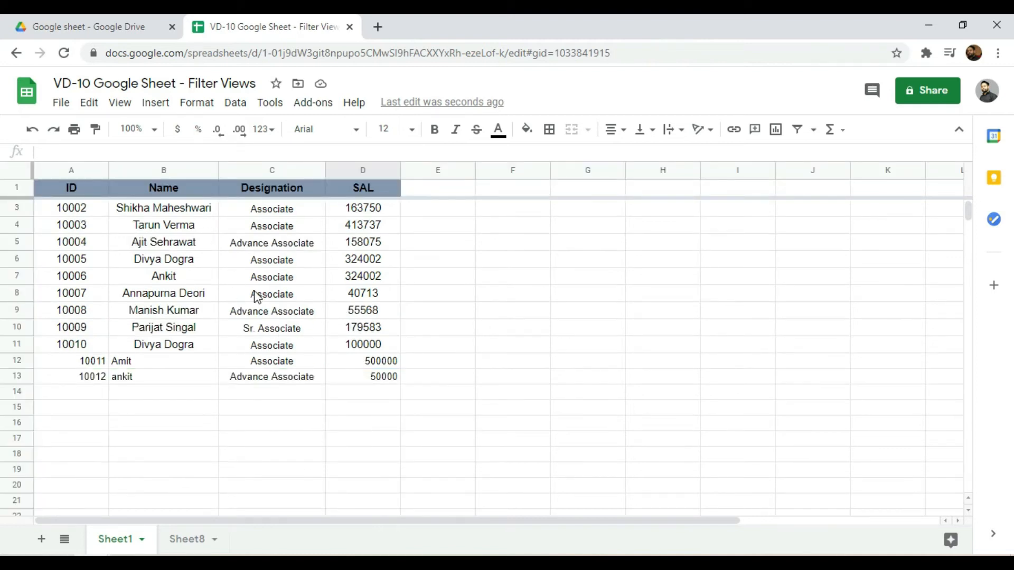
# Create a HYPERLINK formula in cell A3 of Sheet8 using the copied filter view URL and the label "Des-Associate"
pyautogui.click(188, 539)
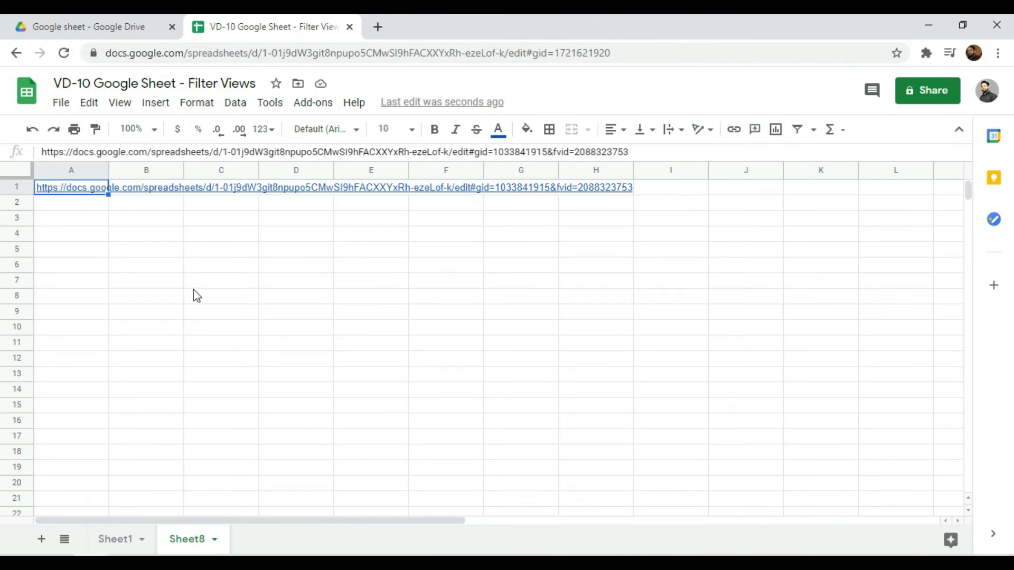
pyautogui.press('Down')
pyautogui.press('Down')
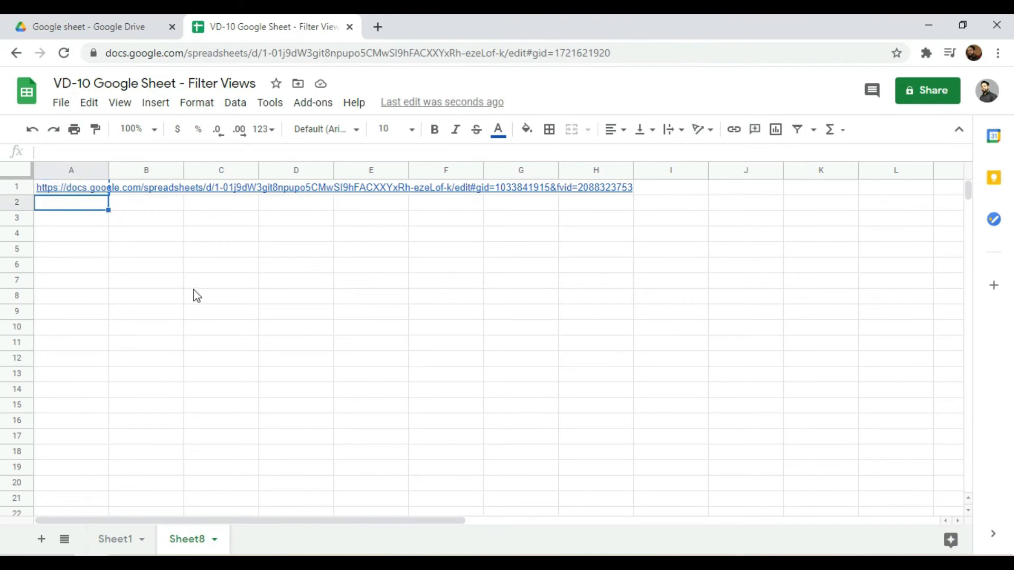
pyautogui.write('=hy')
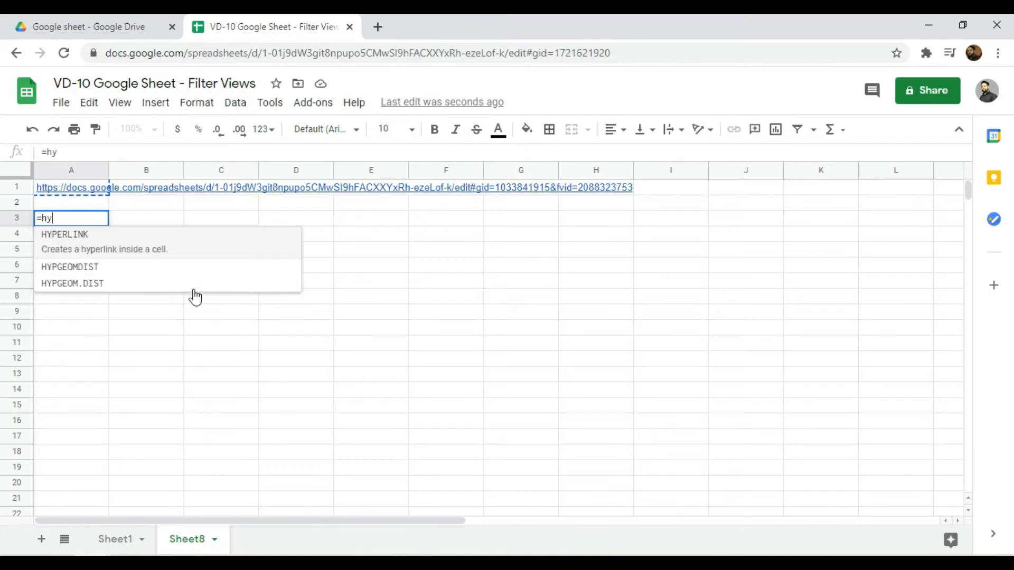
pyautogui.press('Tab')
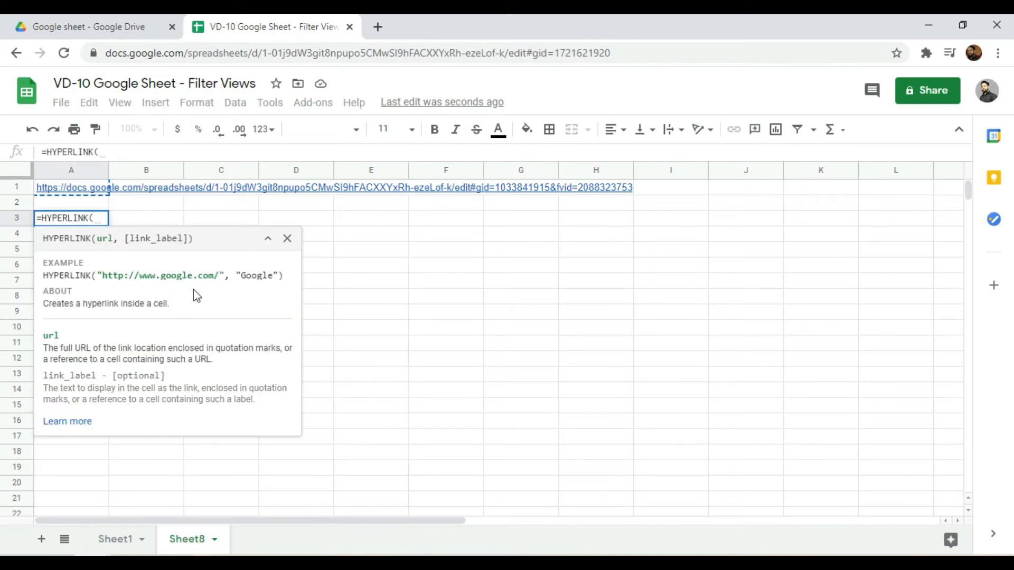
pyautogui.write('"')
pyautogui.hotkey('ctrl', 'v')
pyautogui.write('"')
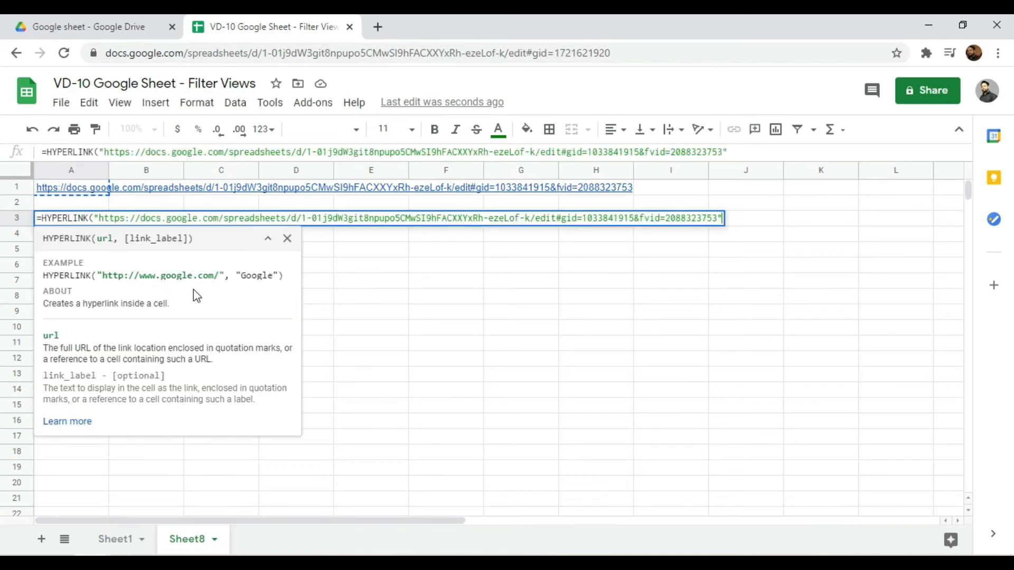
pyautogui.write(', ')
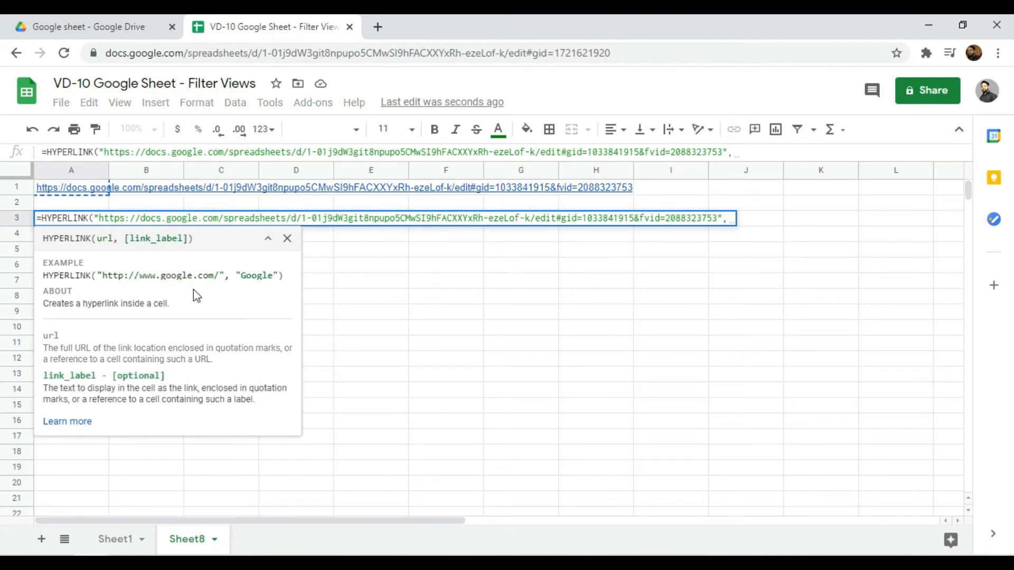
pyautogui.write('"Des')
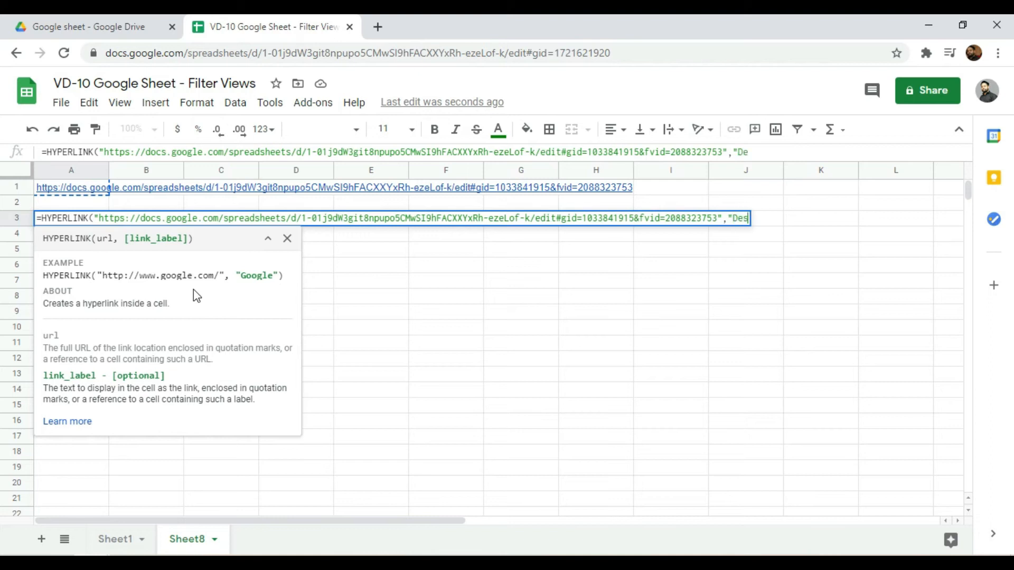
pyautogui.write('-Associate")')
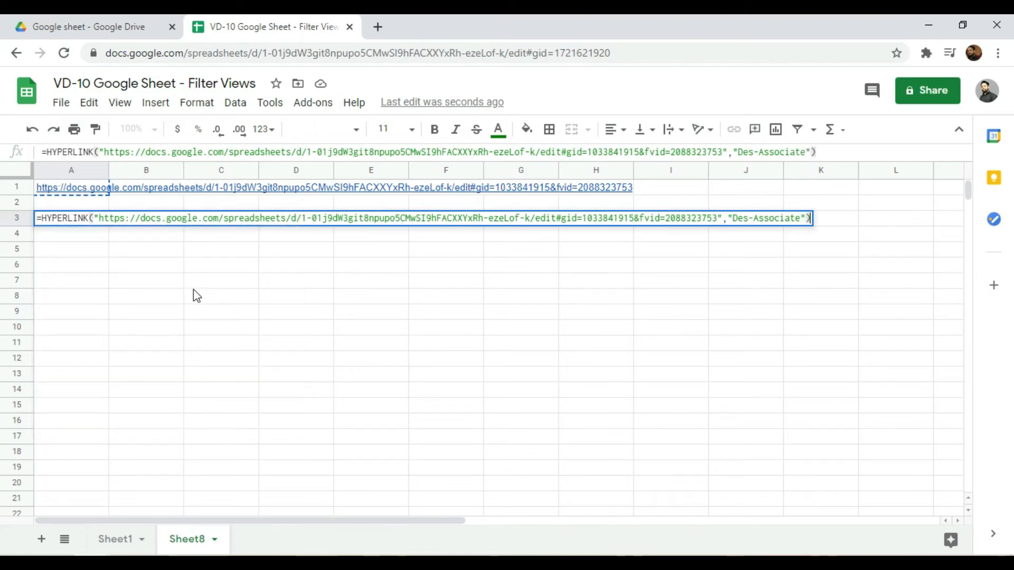
pyautogui.click(136, 221)
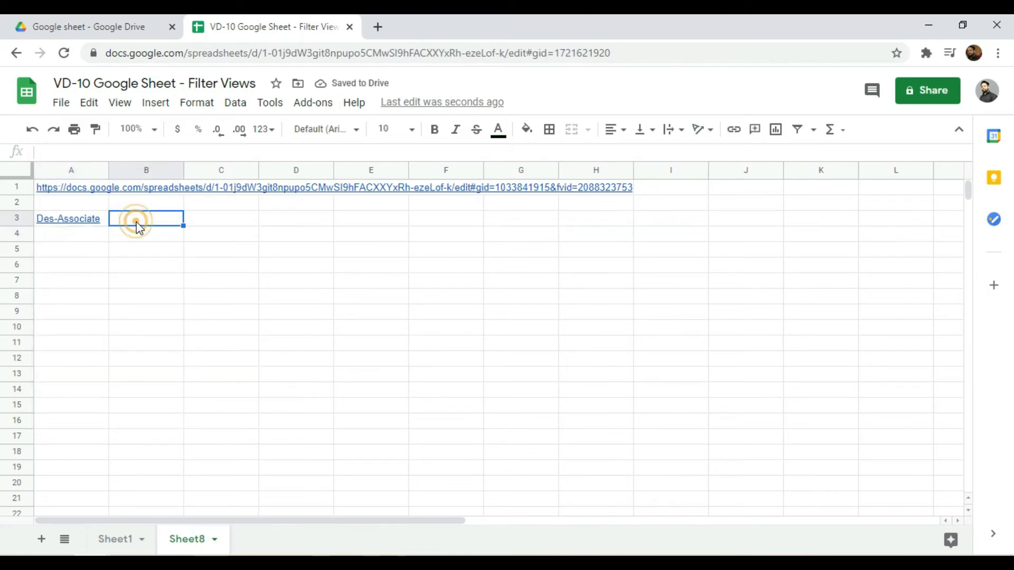
# Test the Des-Associate link in cell A3 by opening the filter view through it, and close the view
pyautogui.moveTo(62, 226)
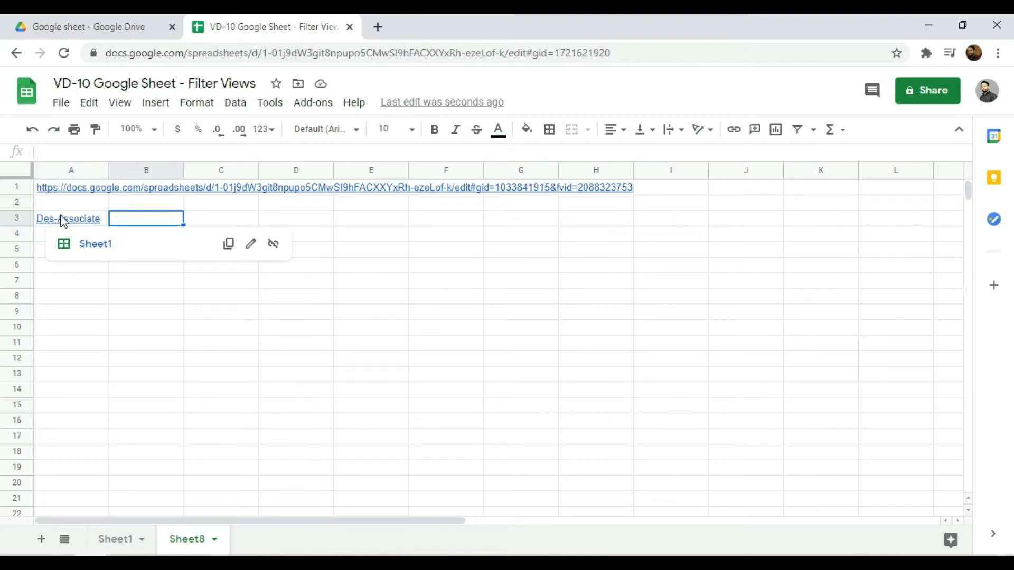
pyautogui.moveTo(68, 198)
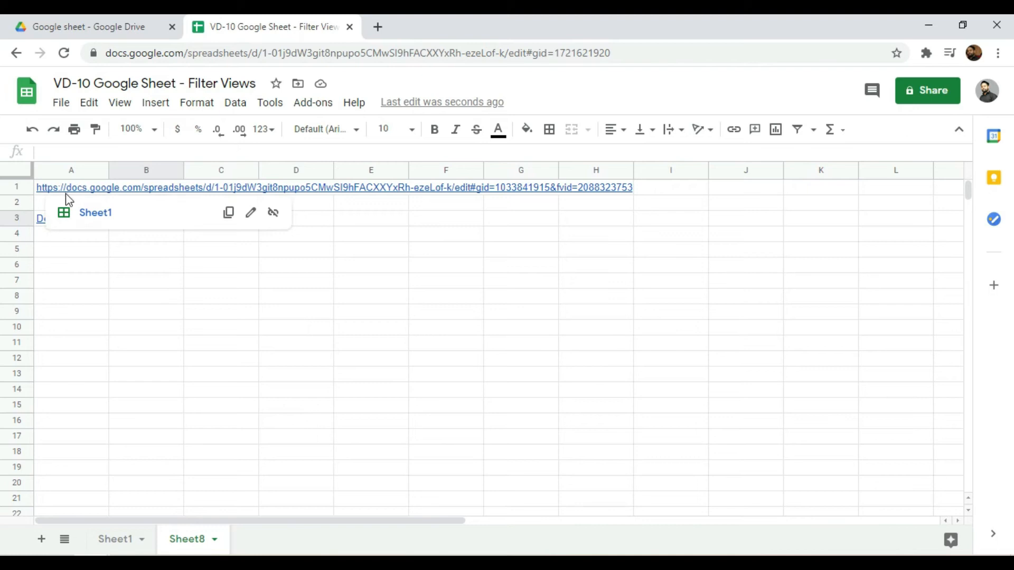
pyautogui.click(61, 251)
pyautogui.moveTo(71, 222)
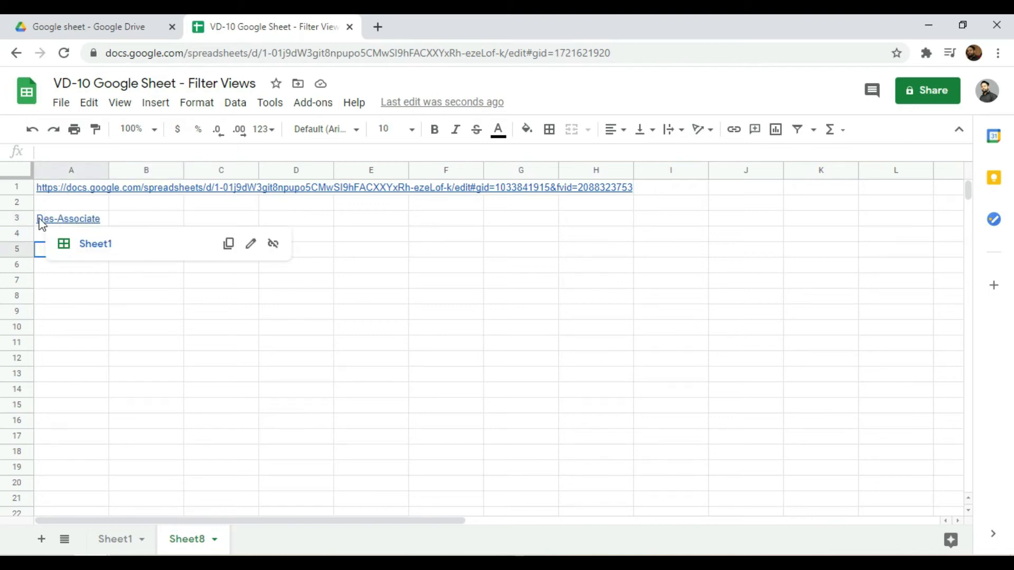
pyautogui.click(77, 226)
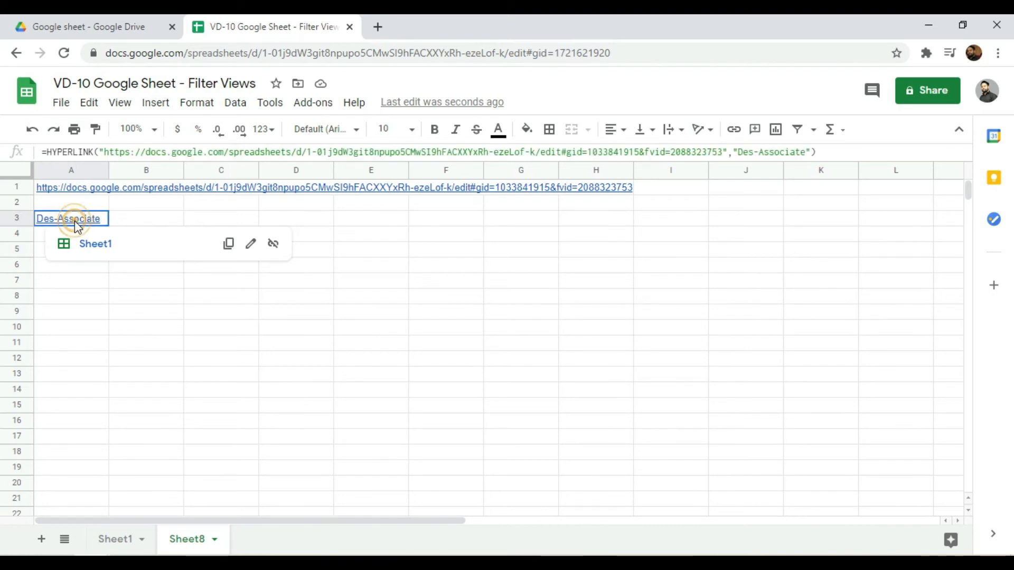
pyautogui.click(94, 244)
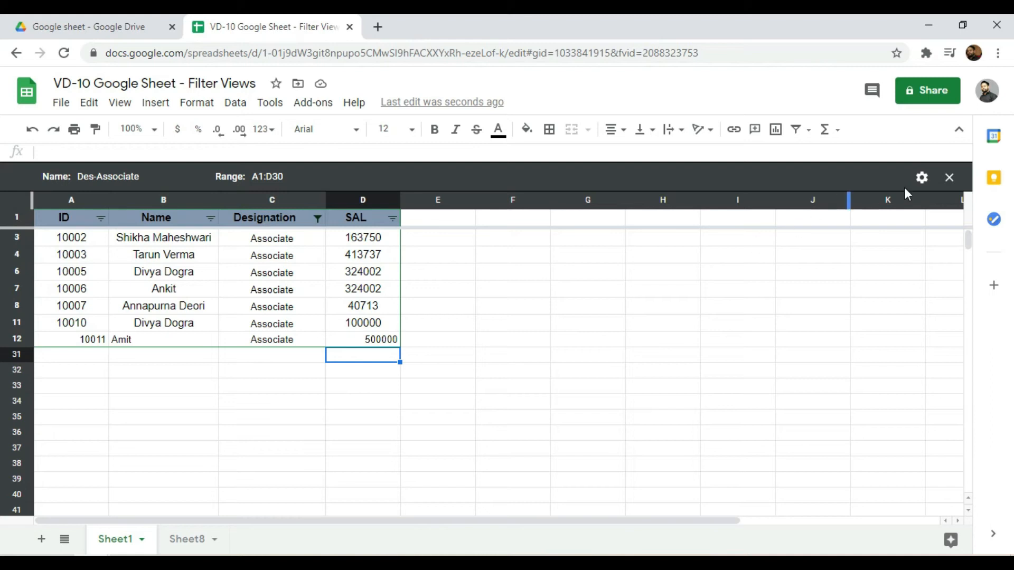
pyautogui.click(949, 175)
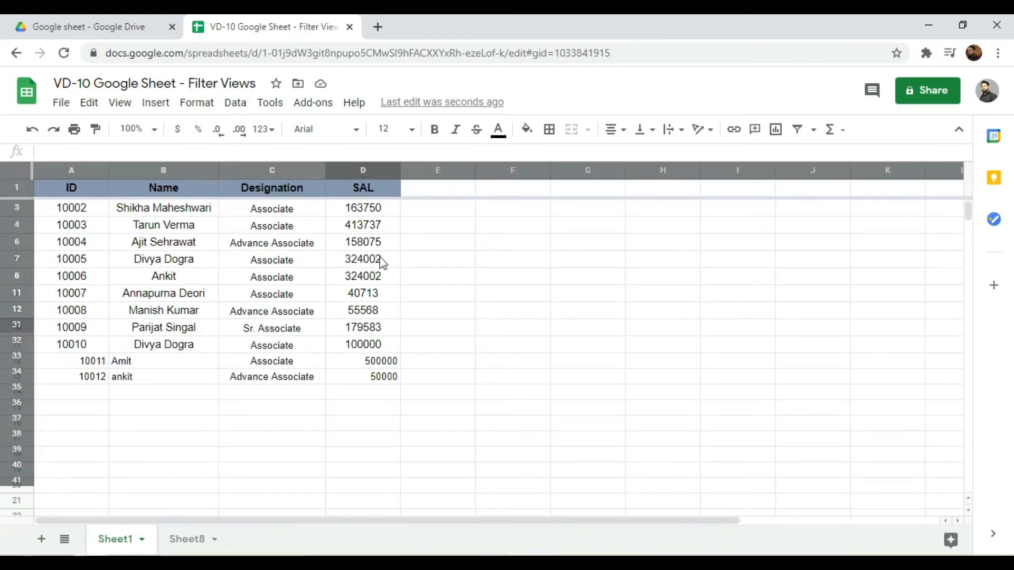
# Create a new filter view for the employee table in Sheet1
pyautogui.click(63, 187)
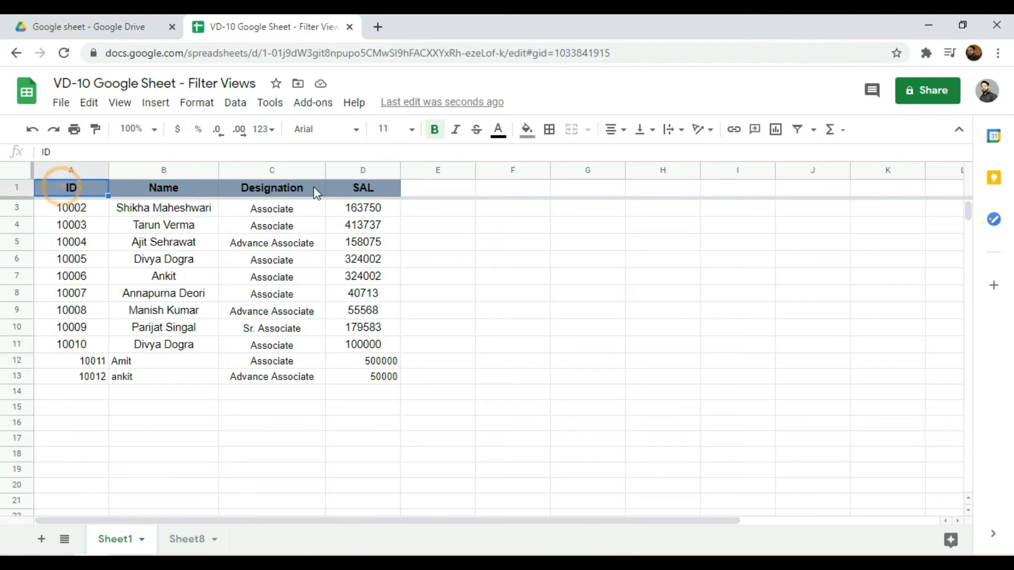
pyautogui.click(814, 130)
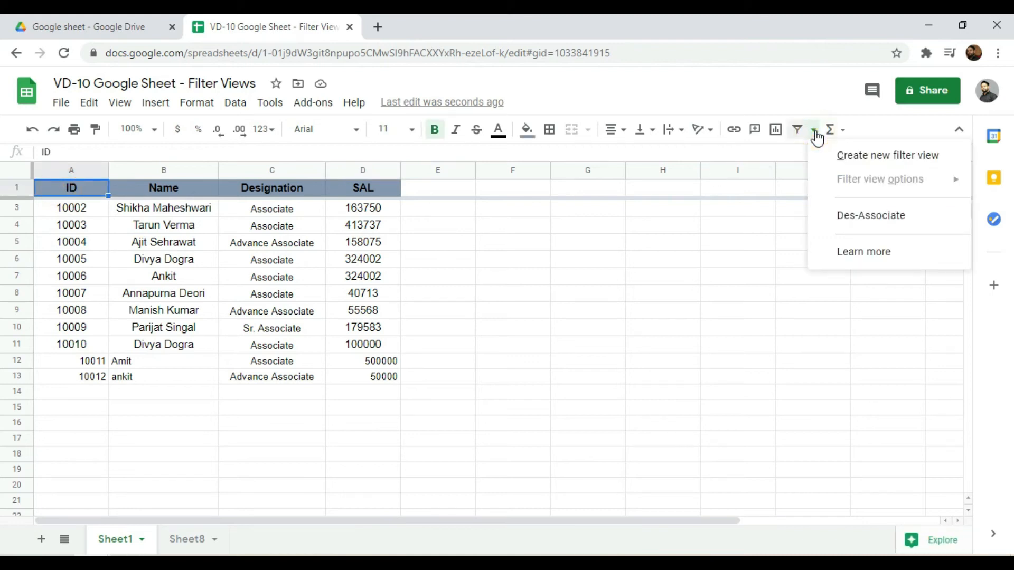
pyautogui.click(849, 156)
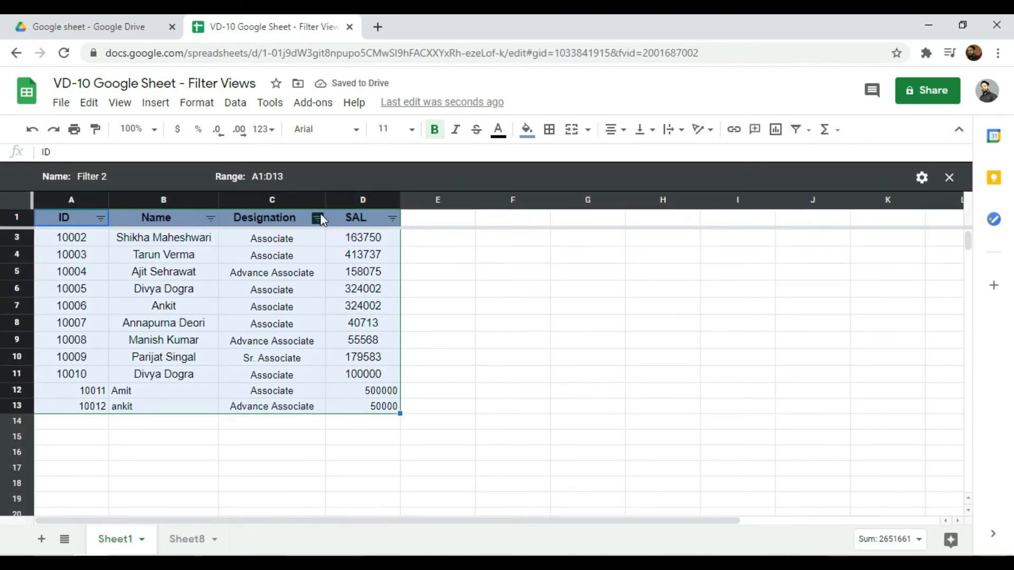
# Filter the SAL column by condition to show only salaries less than 100000
pyautogui.click(396, 226)
pyautogui.click(394, 221)
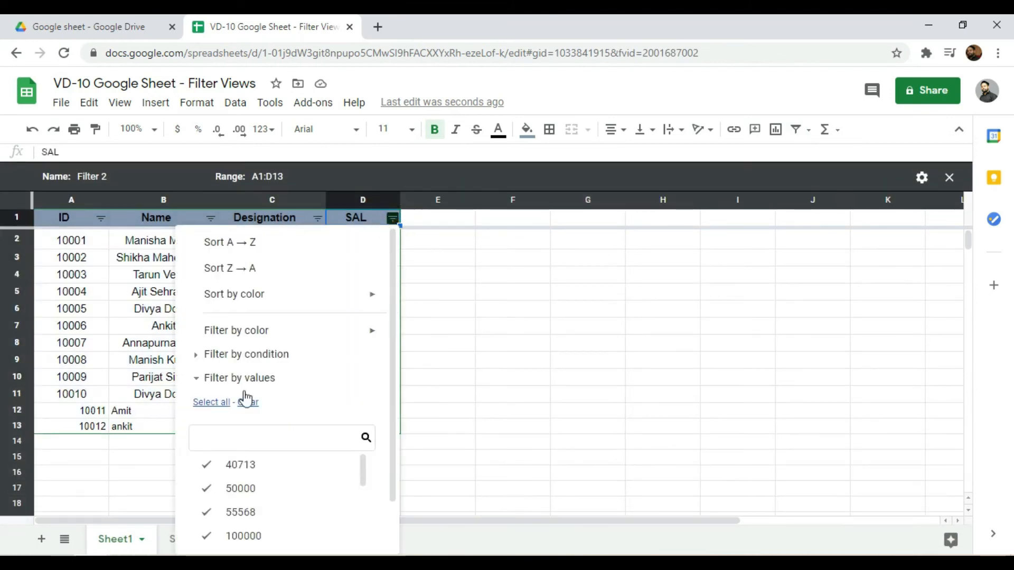
pyautogui.click(256, 356)
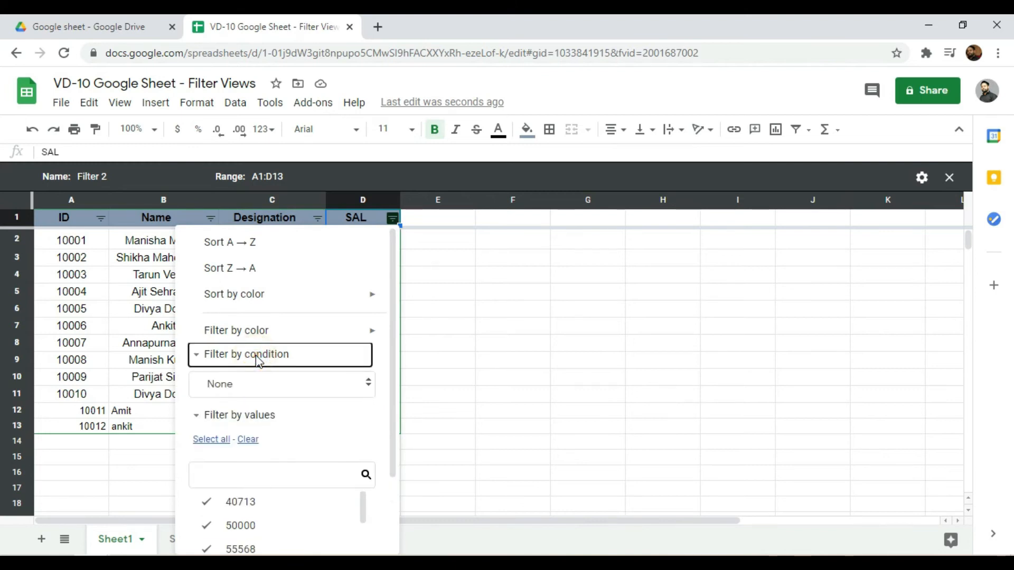
pyautogui.click(255, 381)
pyautogui.scroll(-5, 256, 417)
pyautogui.scroll(-3, 259, 429)
pyautogui.click(274, 447)
pyautogui.click(276, 420)
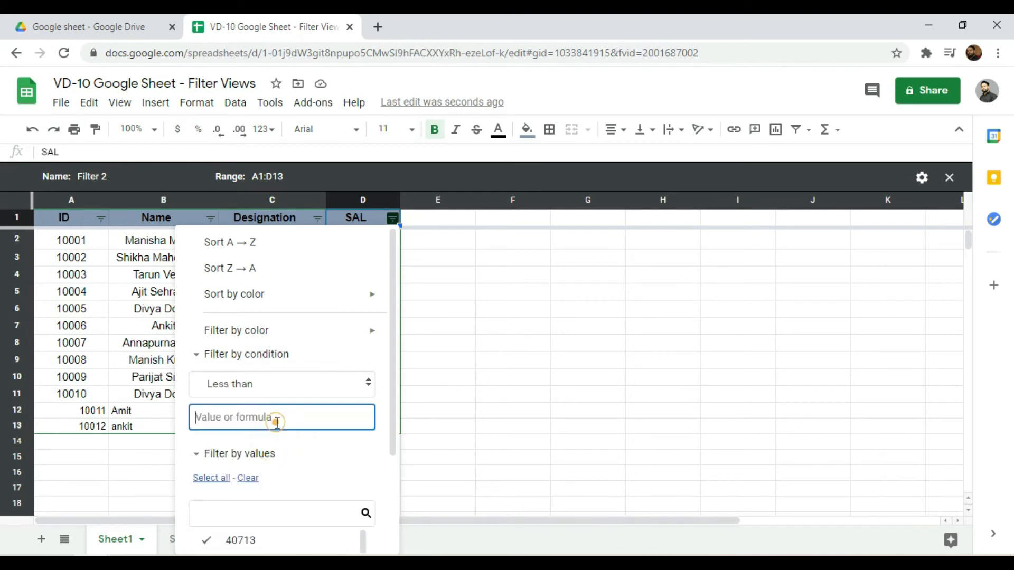
pyautogui.write('1000')
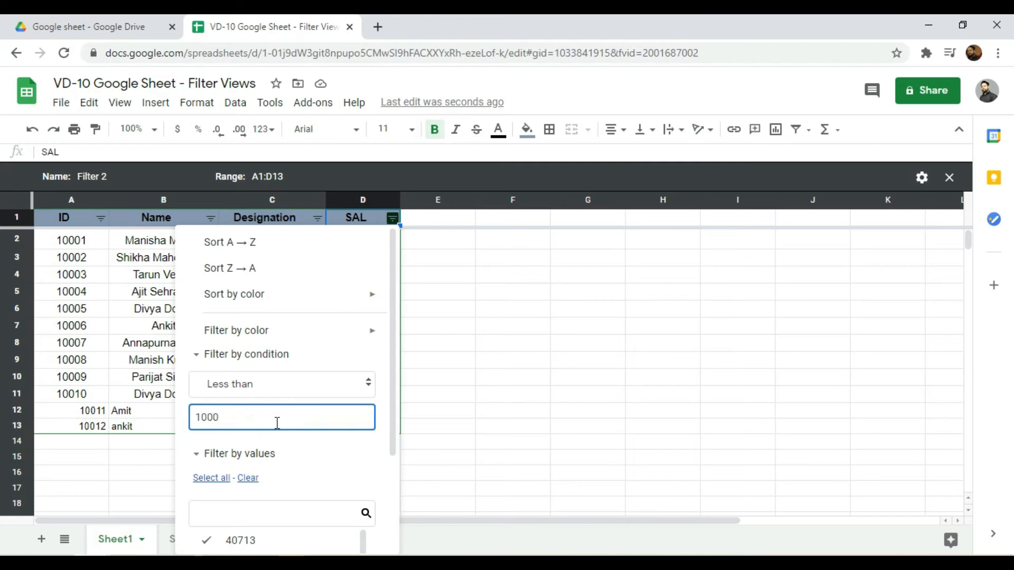
pyautogui.press('Return')
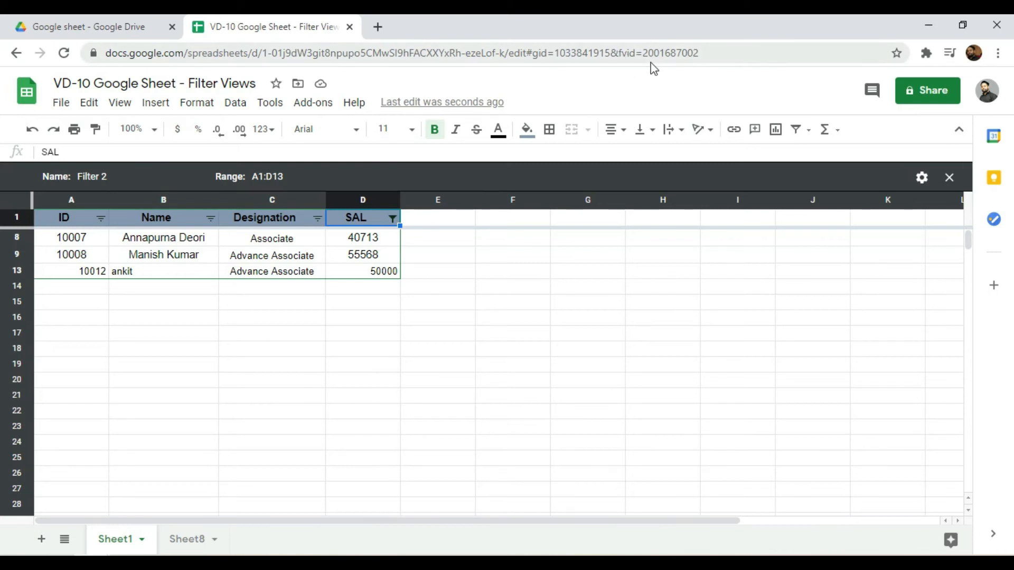
# Create a HYPERLINK formula in cell A5 of Sheet8 using the salary filter view's URL and the label "Sal<100000"
pyautogui.click(719, 56)
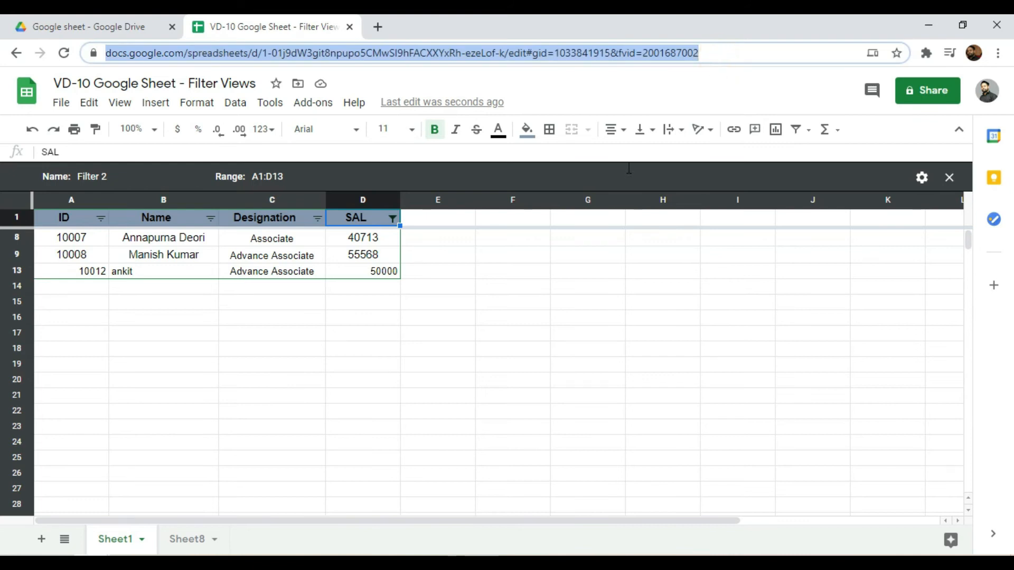
pyautogui.click(187, 538)
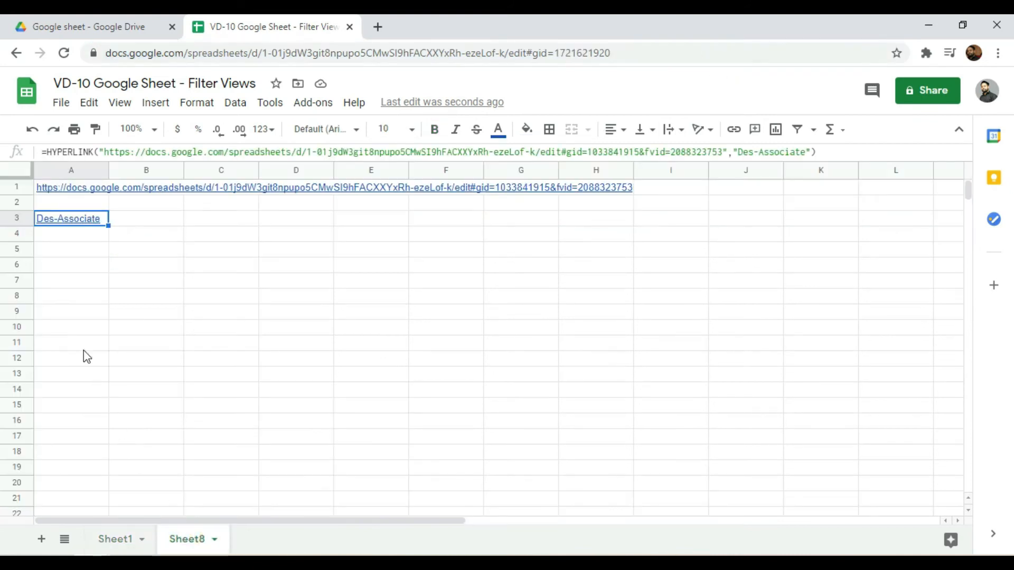
pyautogui.click(63, 251)
pyautogui.write('=')
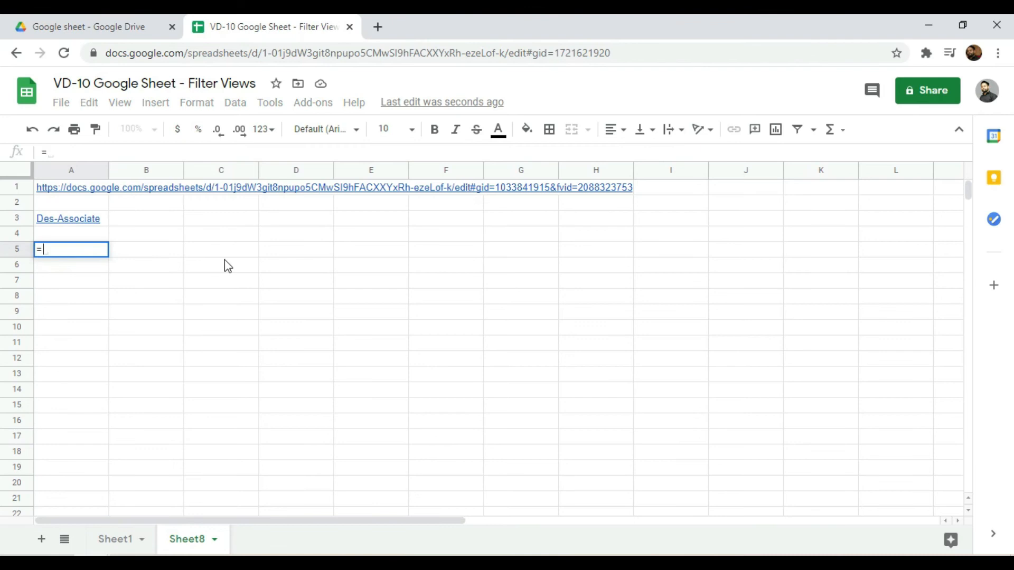
pyautogui.write('hyper')
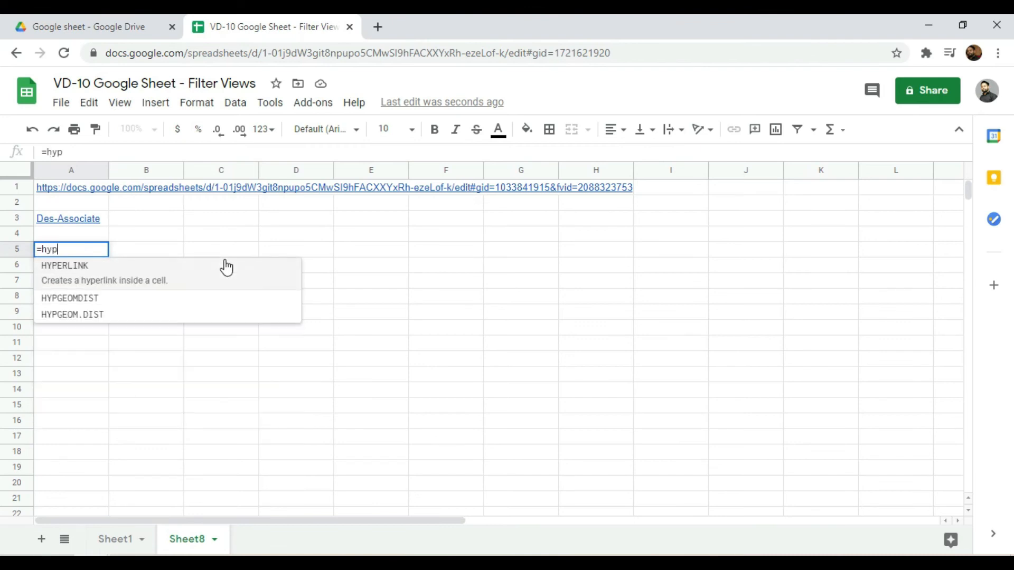
pyautogui.press('Tab')
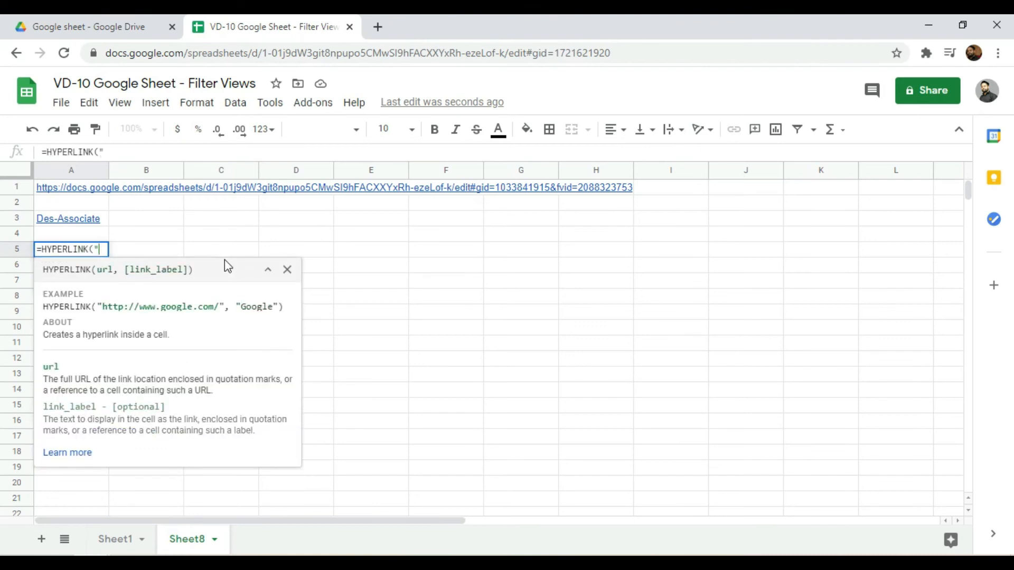
pyautogui.hotkey('ctrl', 'v')
pyautogui.write('"Sal<1')
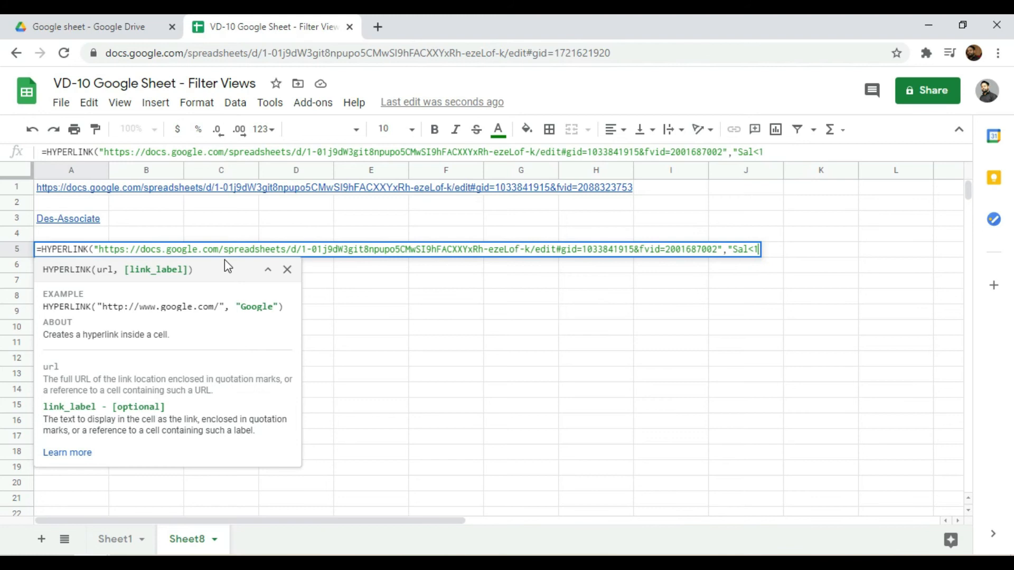
pyautogui.write('00000")')
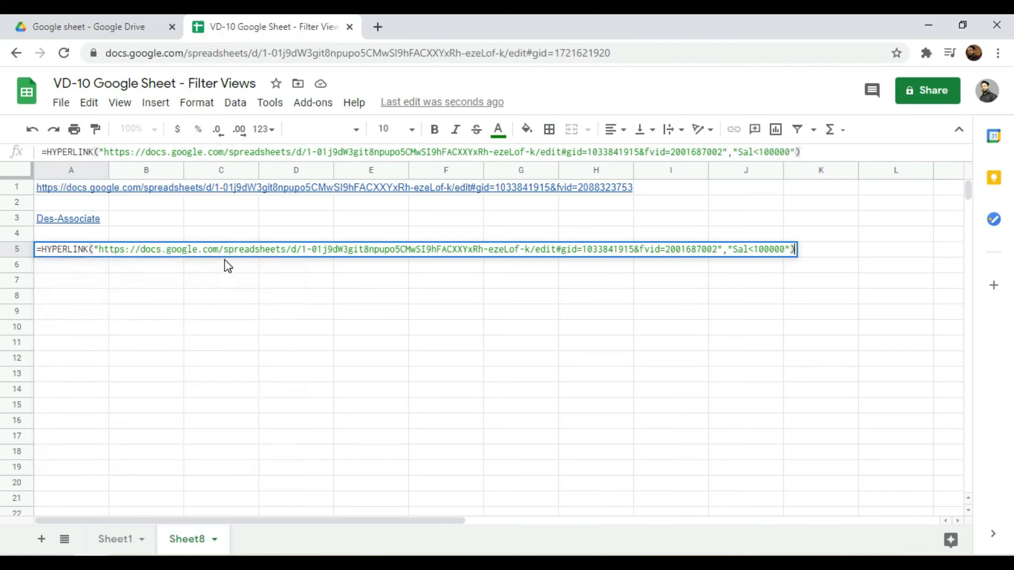
pyautogui.press('Return')
# Close the salary filter view in Sheet1 and test the Sal<100000 link in cell A5 of Sheet8 by reopening the view through it
pyautogui.click(129, 534)
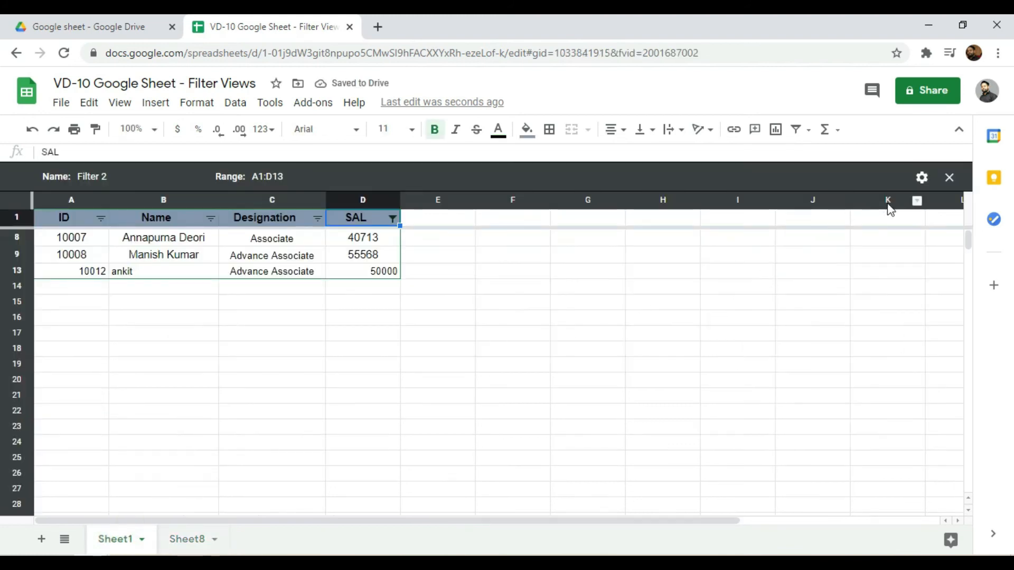
pyautogui.click(949, 177)
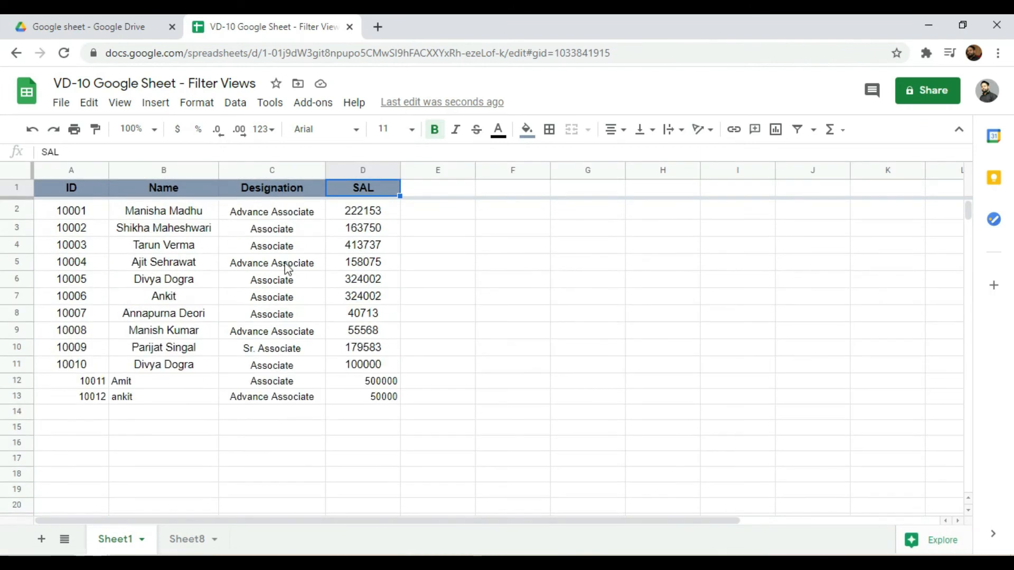
pyautogui.click(190, 540)
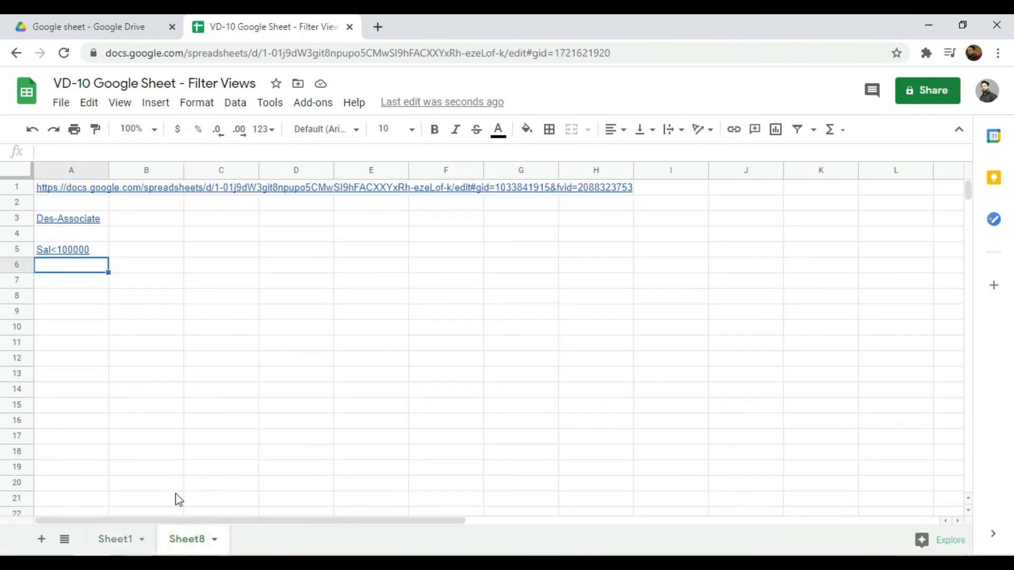
pyautogui.click(49, 249)
pyautogui.click(87, 273)
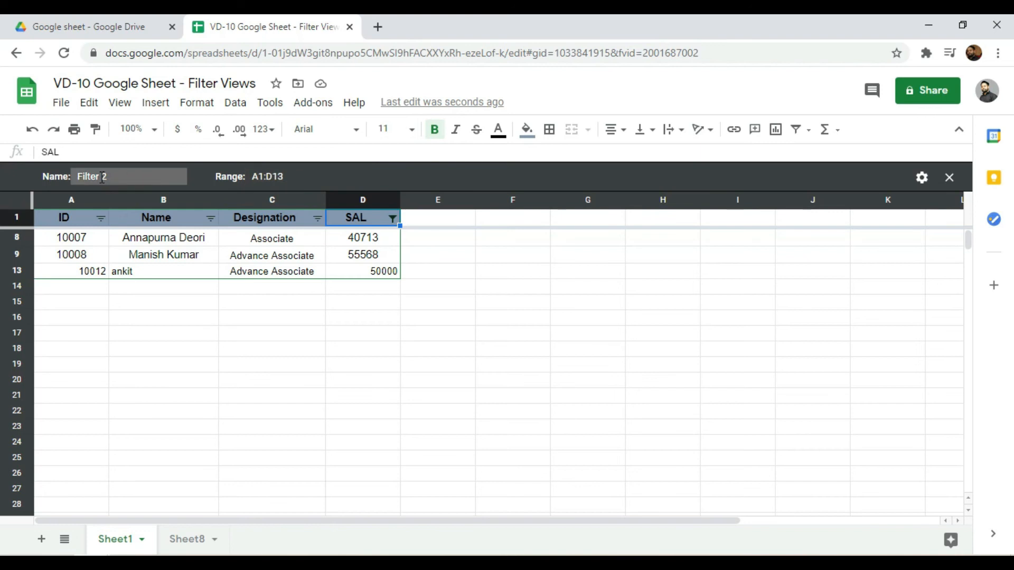
# Rename the filter view as "Salary<50,000" and view its available options
pyautogui.moveTo(118, 177); pyautogui.dragTo(63, 181)
pyautogui.write('Sa')
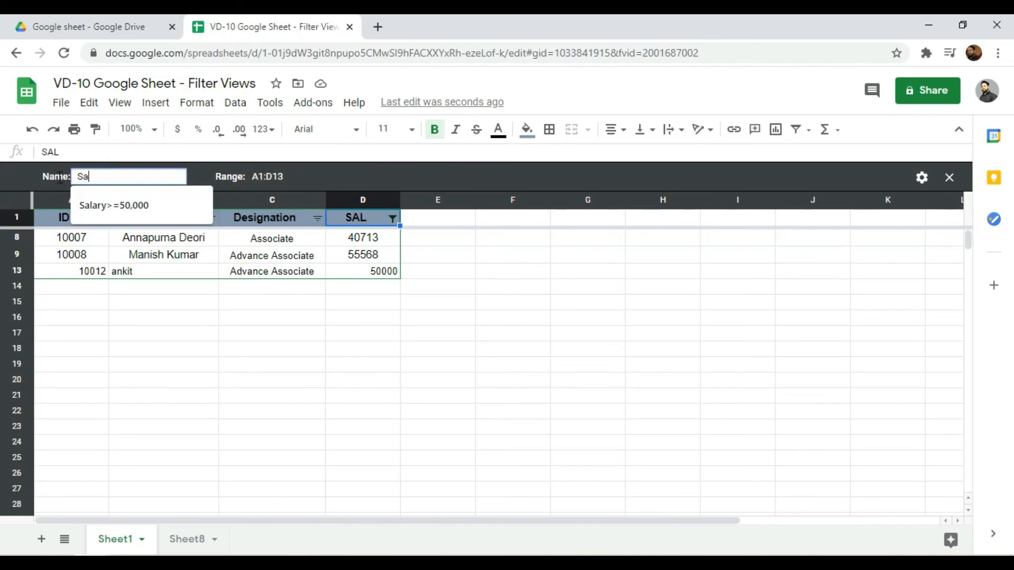
pyautogui.write('lery<50,0005')
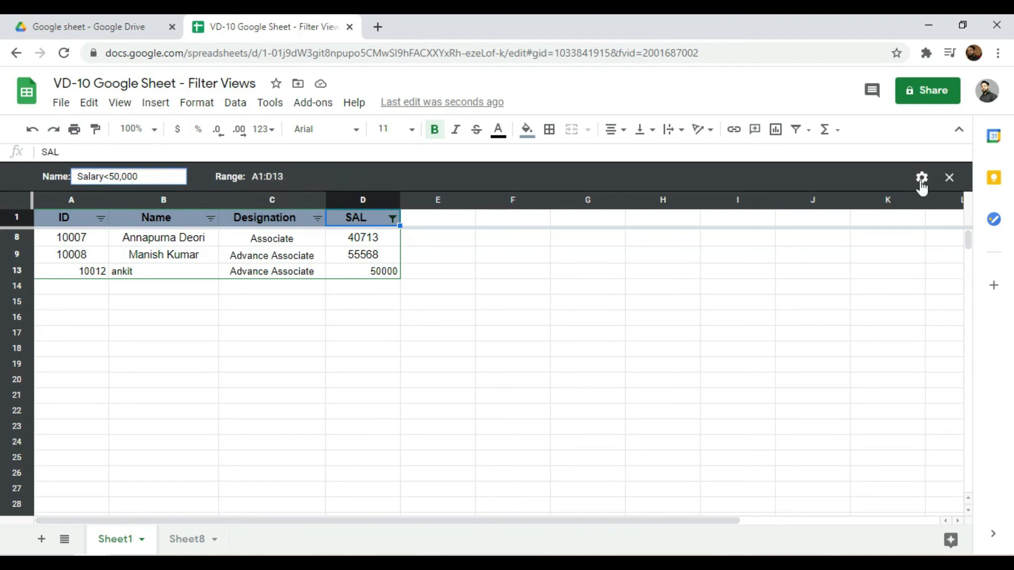
pyautogui.click(921, 178)
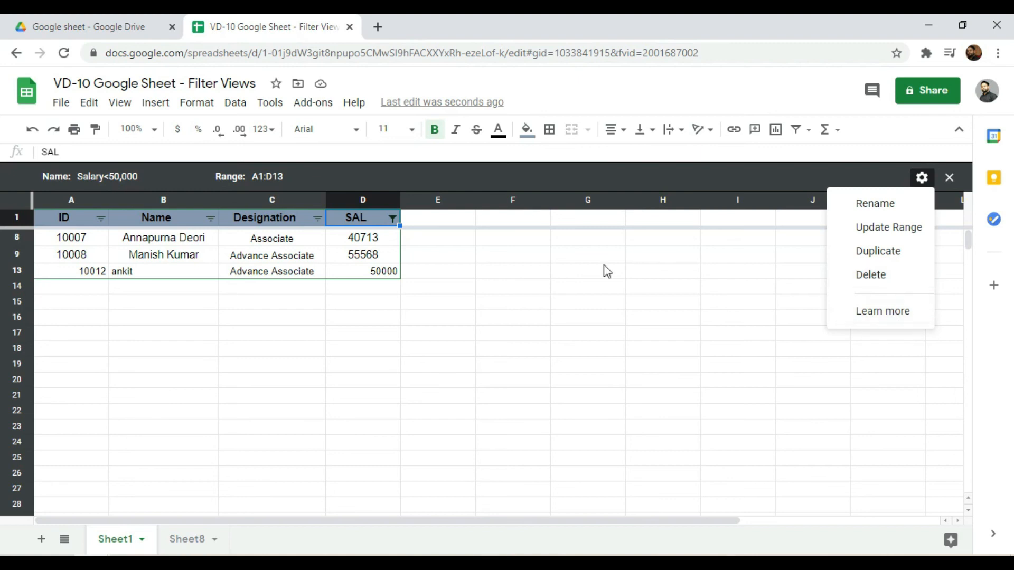
pyautogui.click(562, 258)
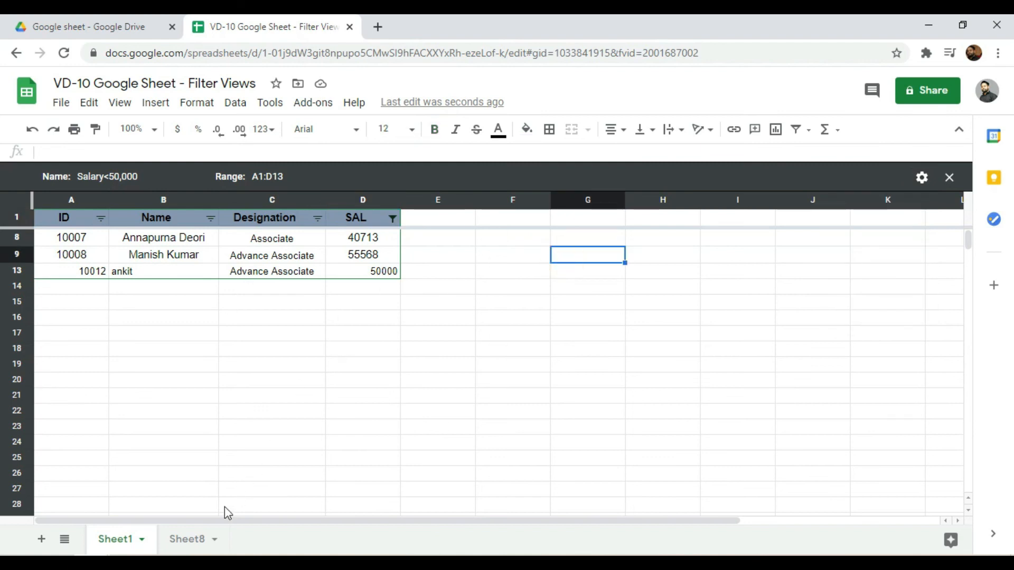
pyautogui.click(187, 544)
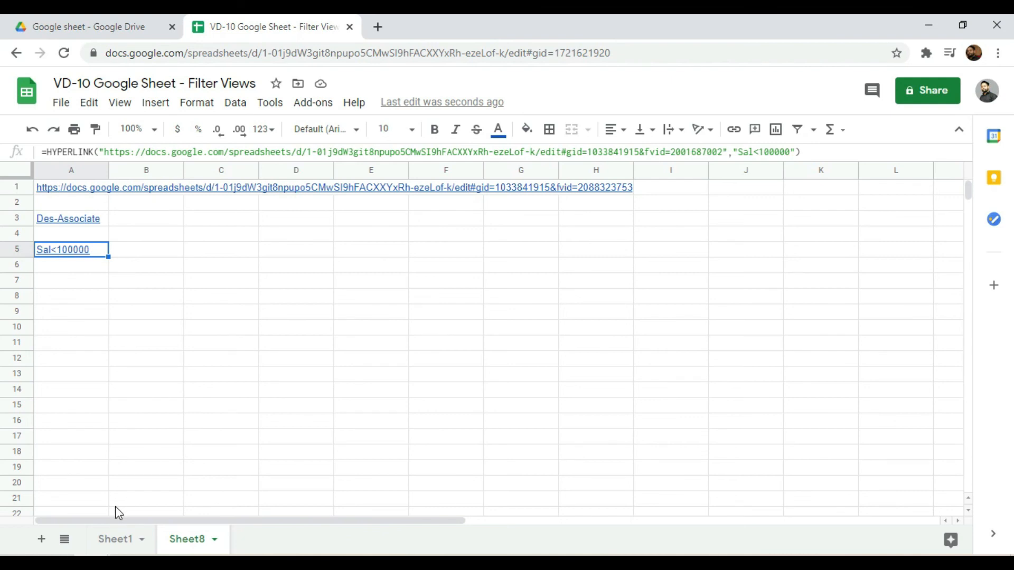
pyautogui.click(114, 540)
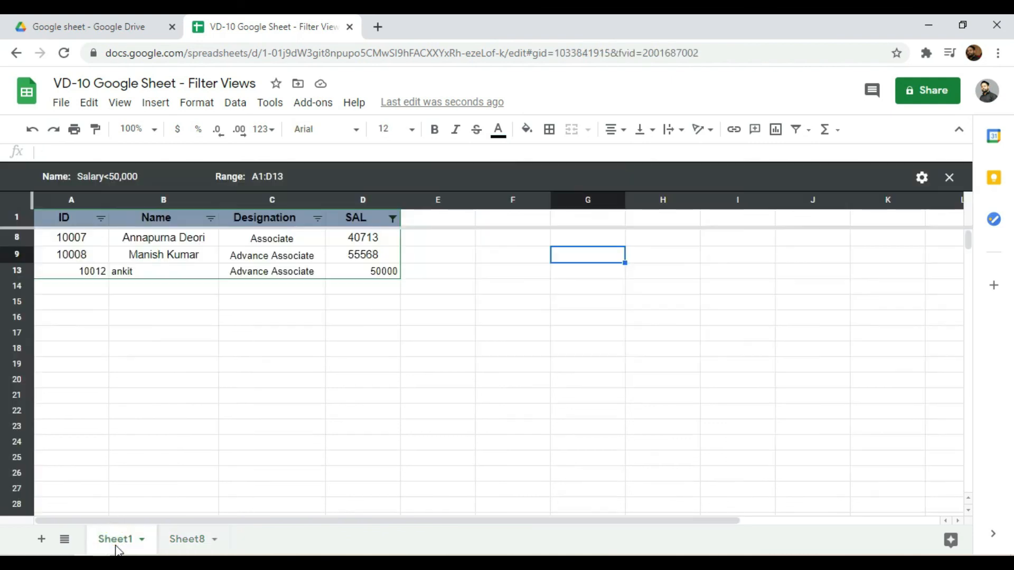
pyautogui.click(74, 237)
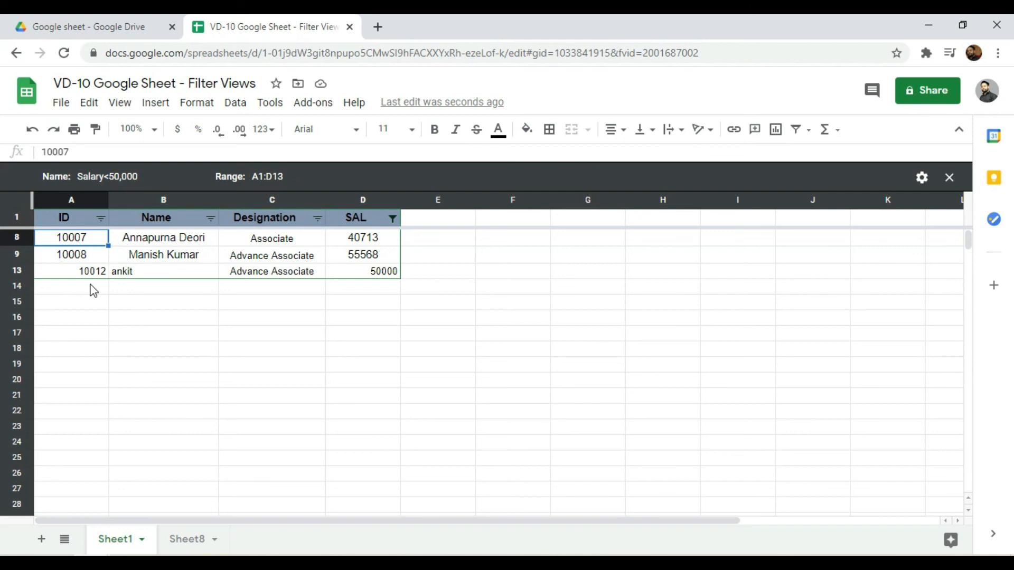
pyautogui.click(161, 242)
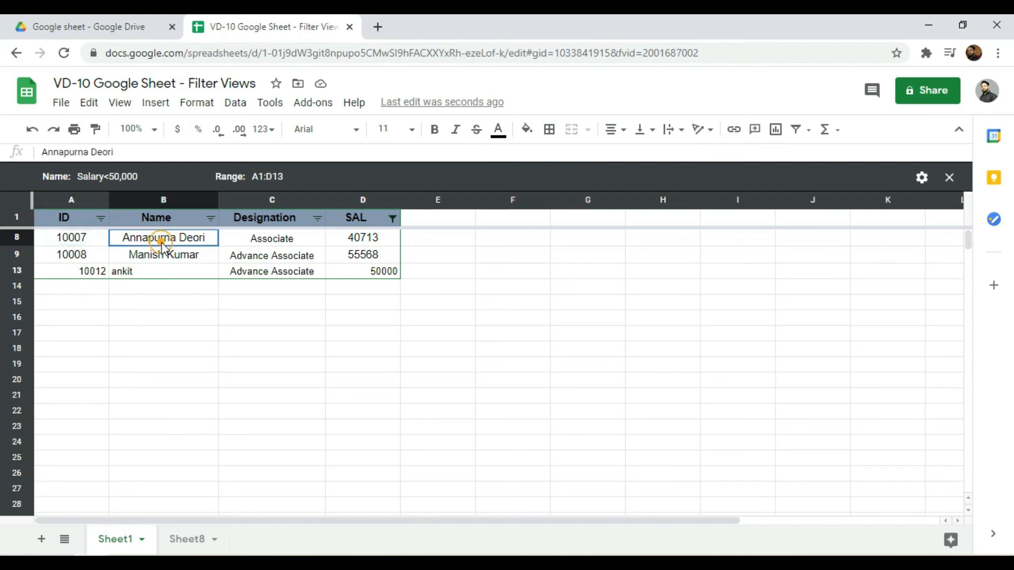
pyautogui.click(266, 257)
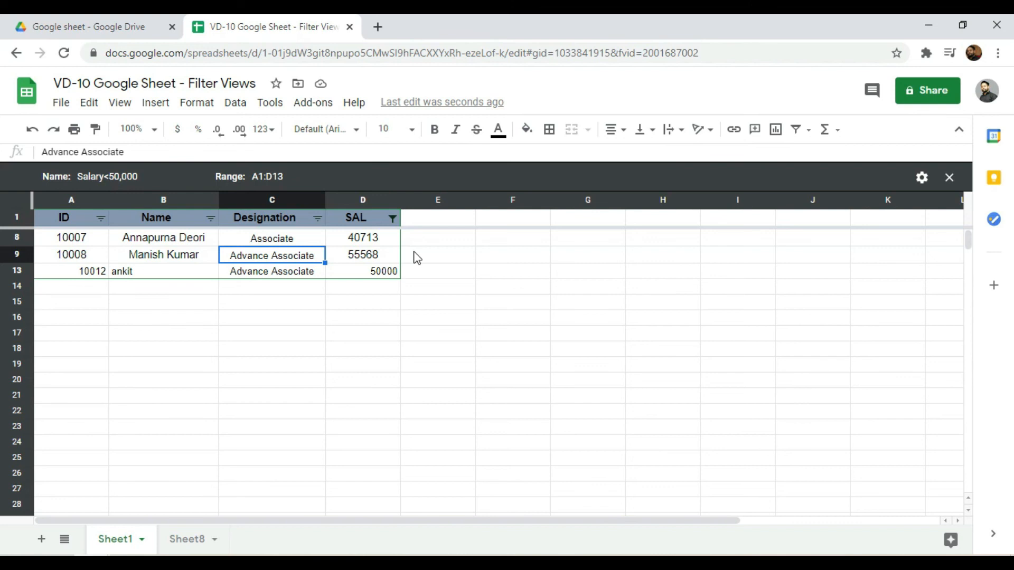
# Follow the Des-Associate link in cell A3 of Sheet8 to Sheet1, and close the Salary<50,000 filter view
pyautogui.click(194, 539)
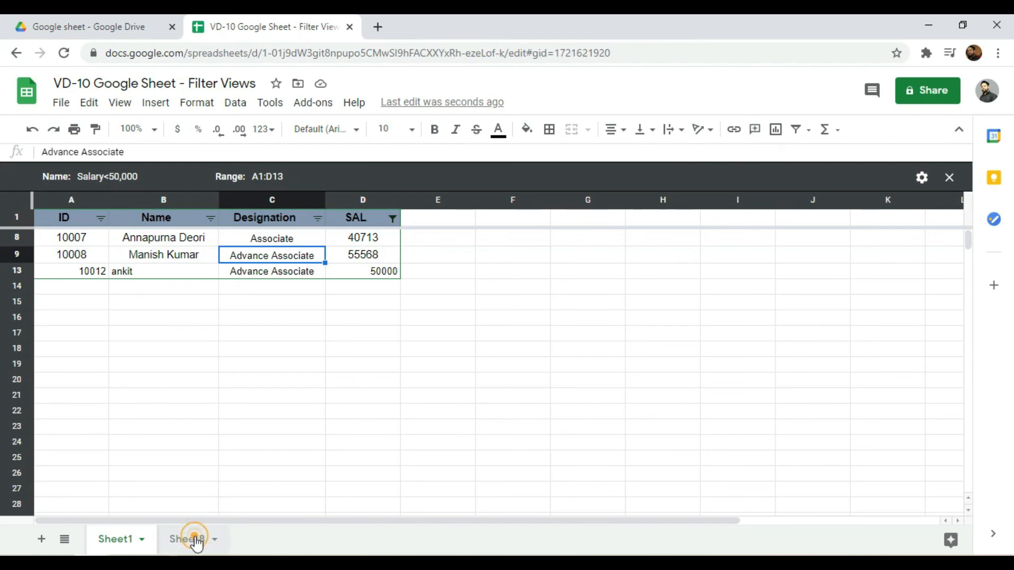
pyautogui.click(53, 219)
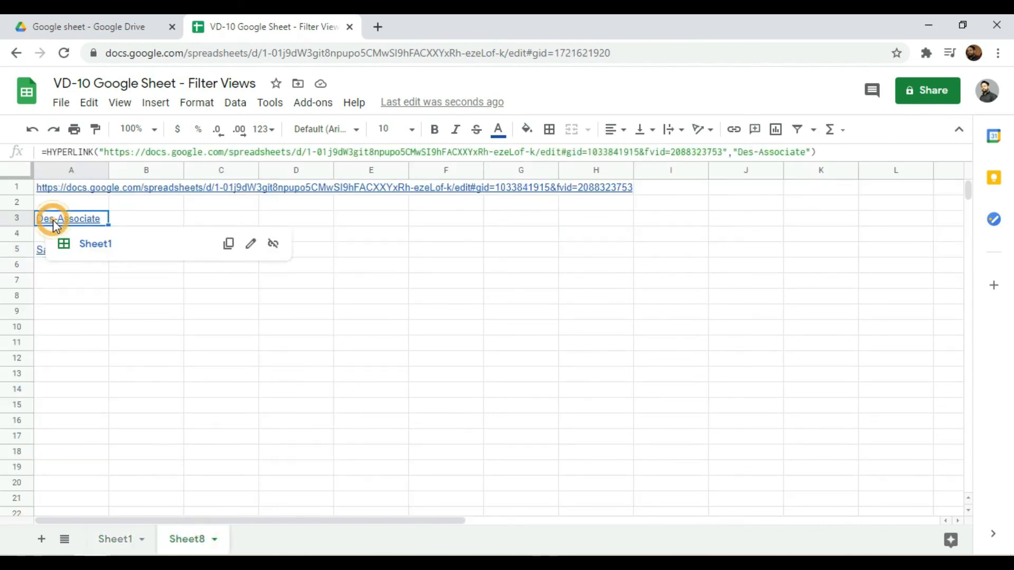
pyautogui.click(96, 242)
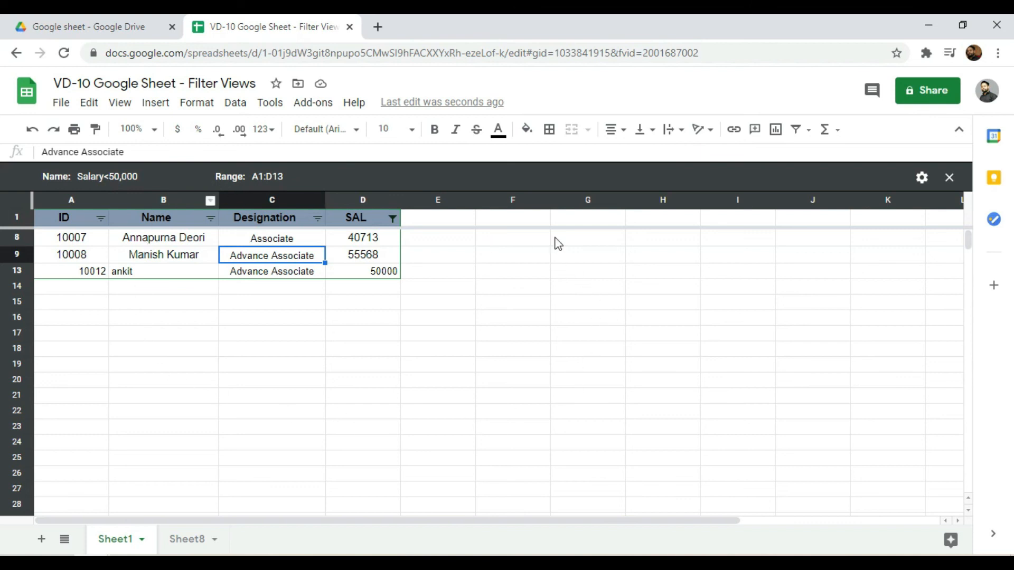
pyautogui.click(958, 183)
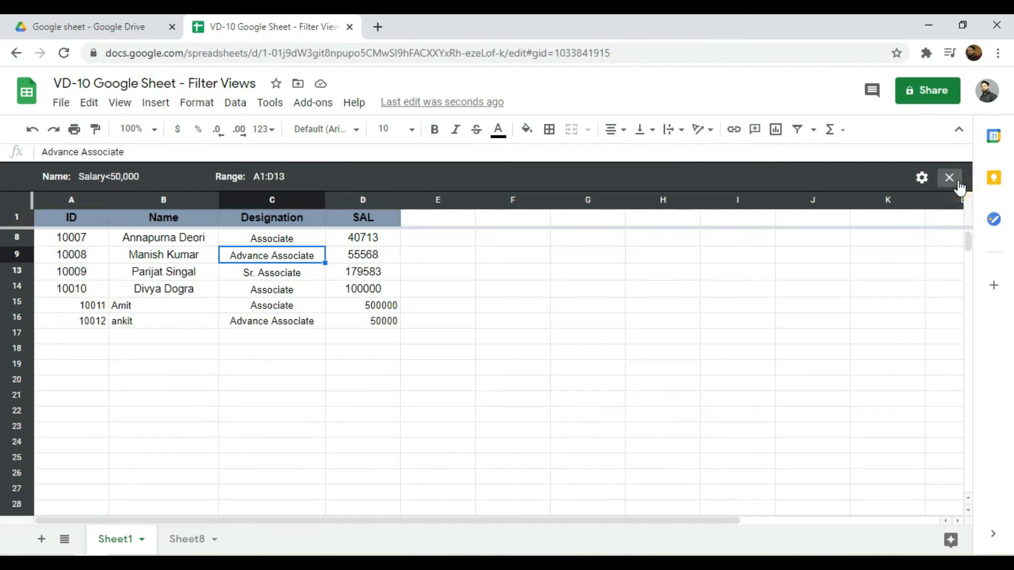